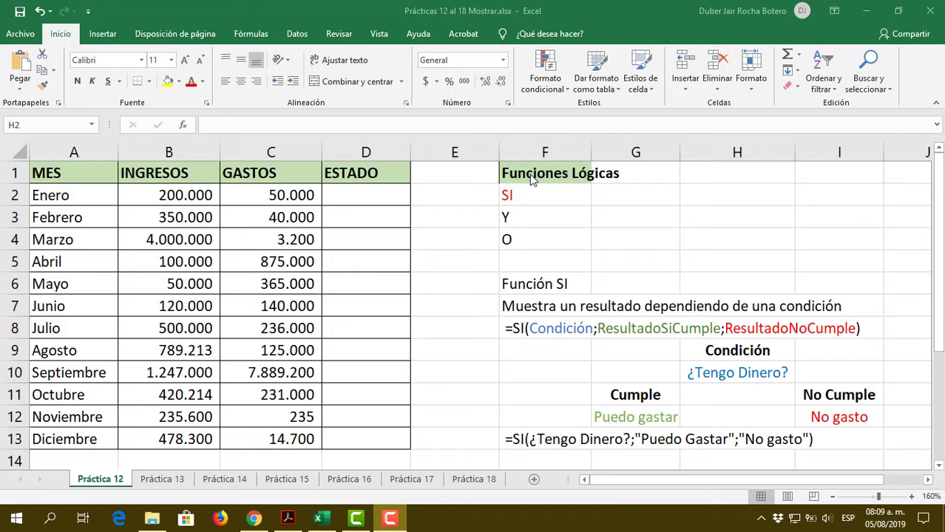
Examine the list of logical functions and the SI syntax with its condition, result-if-met and result-if-not-met arguments.
click(528, 196)
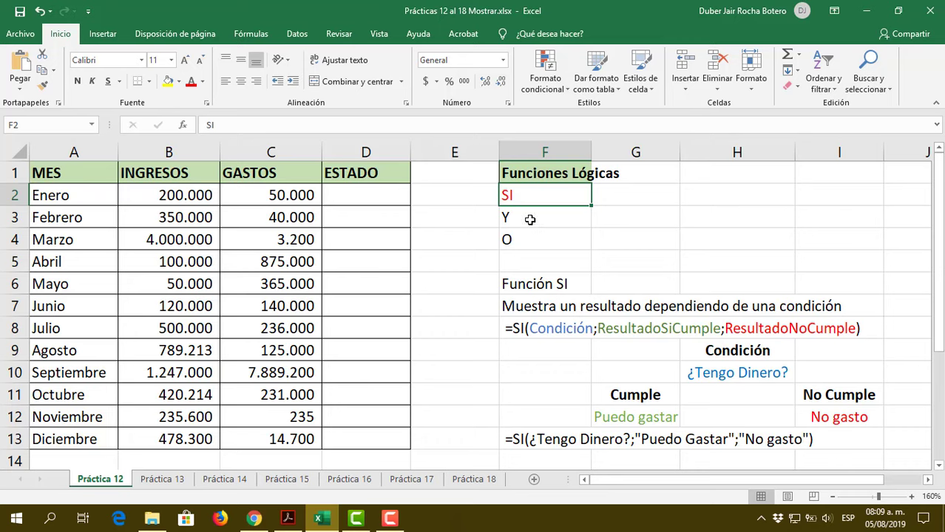
click(530, 219)
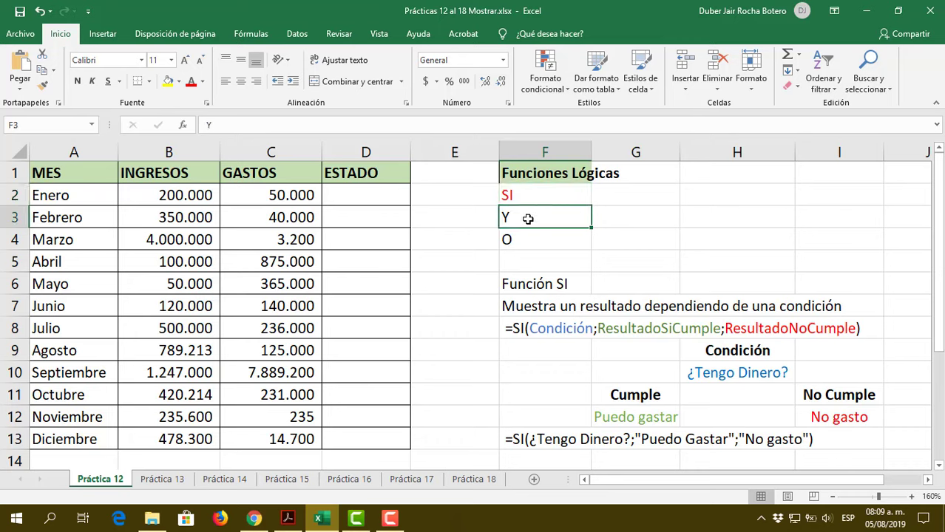
click(527, 238)
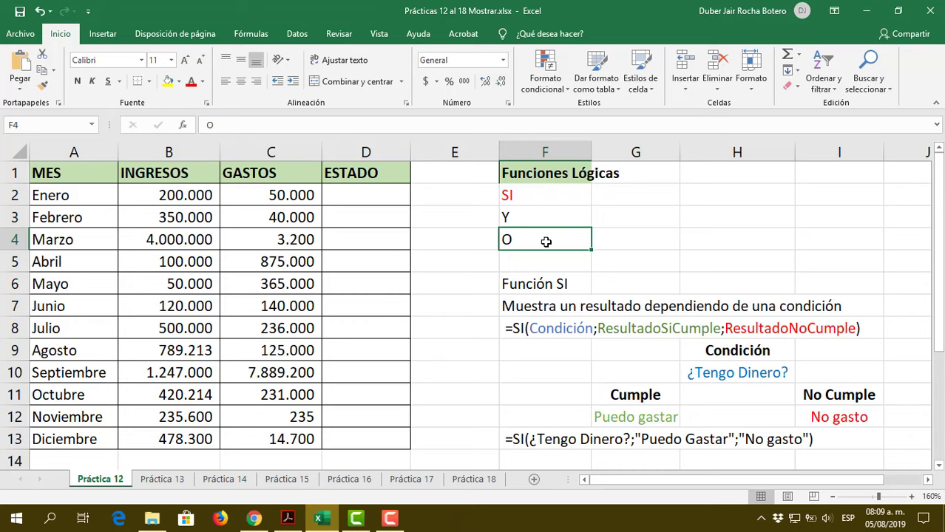
click(533, 193)
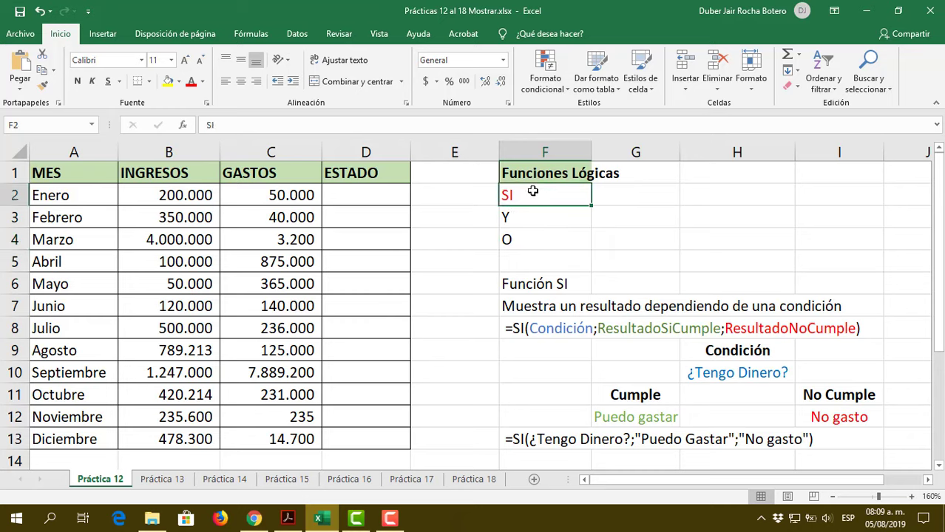
click(526, 284)
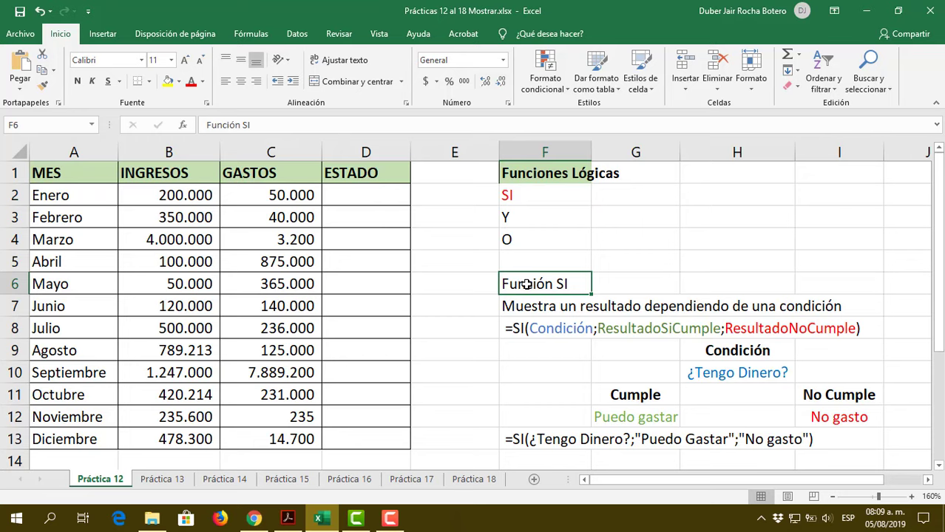
click(560, 334)
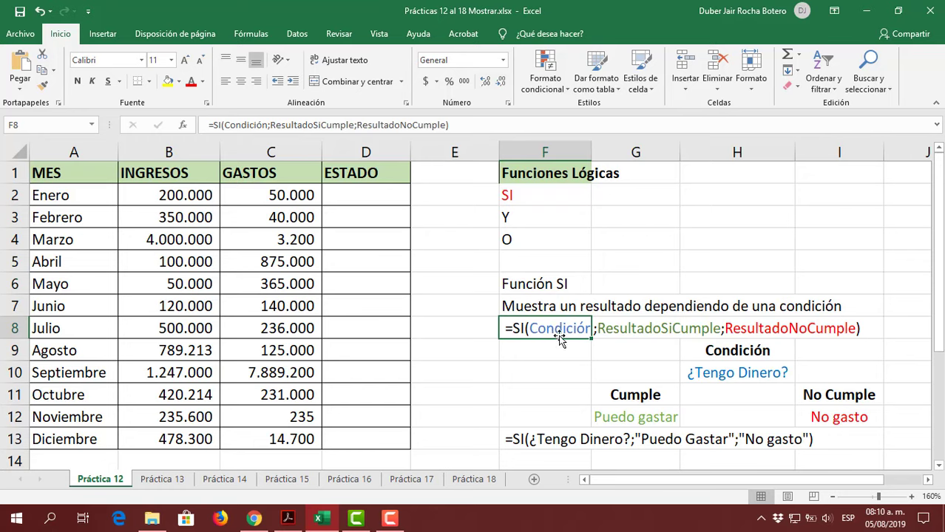
click(369, 200)
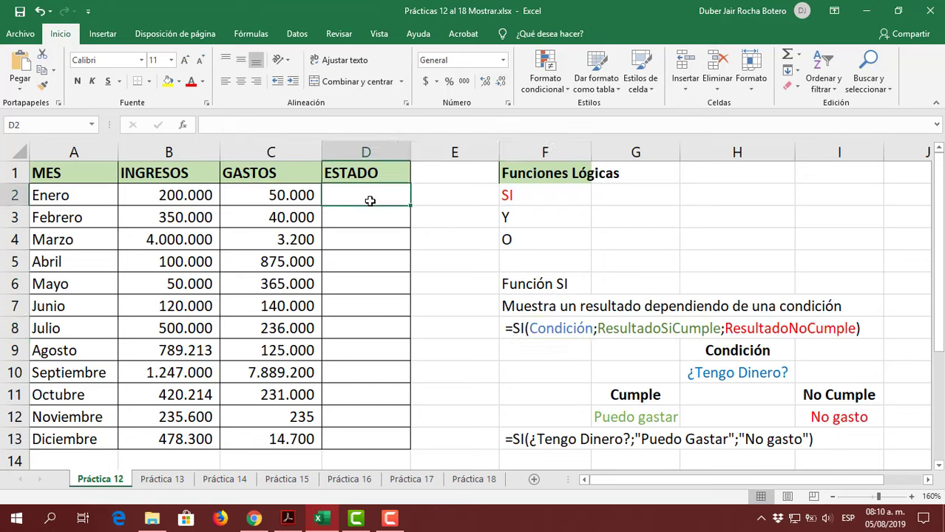
click(570, 330)
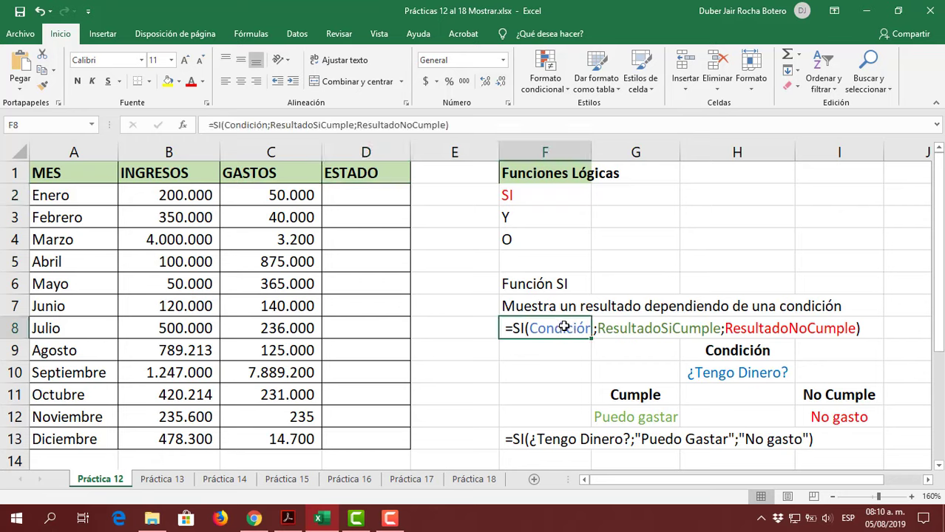
click(611, 330)
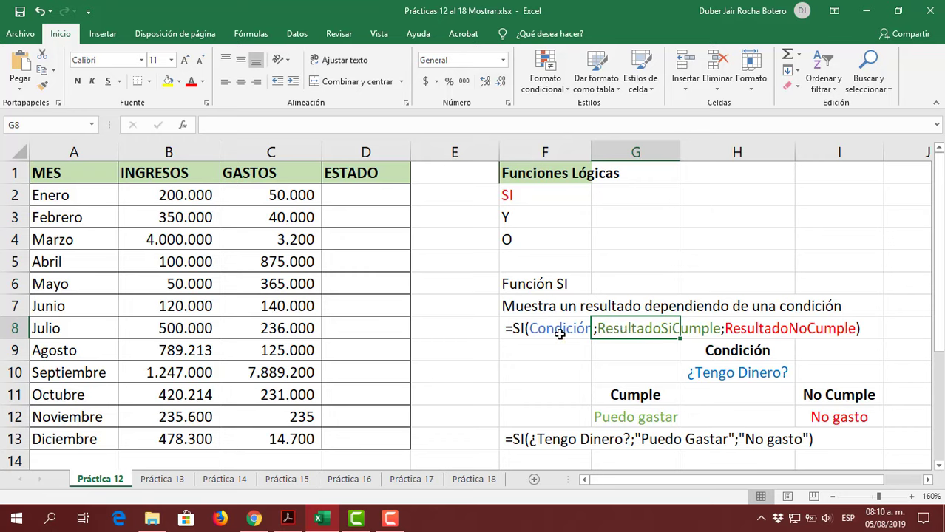
click(753, 326)
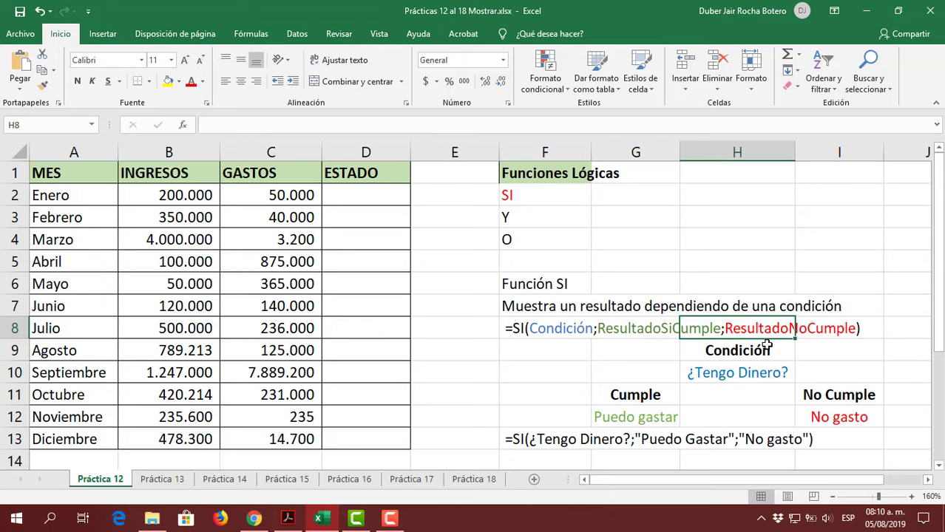
scroll(767, 362, down, 1)
scroll(767, 363, up, 1)
Study the "¿Tengo Dinero?" example, comparing its condition and both outcomes with the sample SI formula in row 13.
click(738, 351)
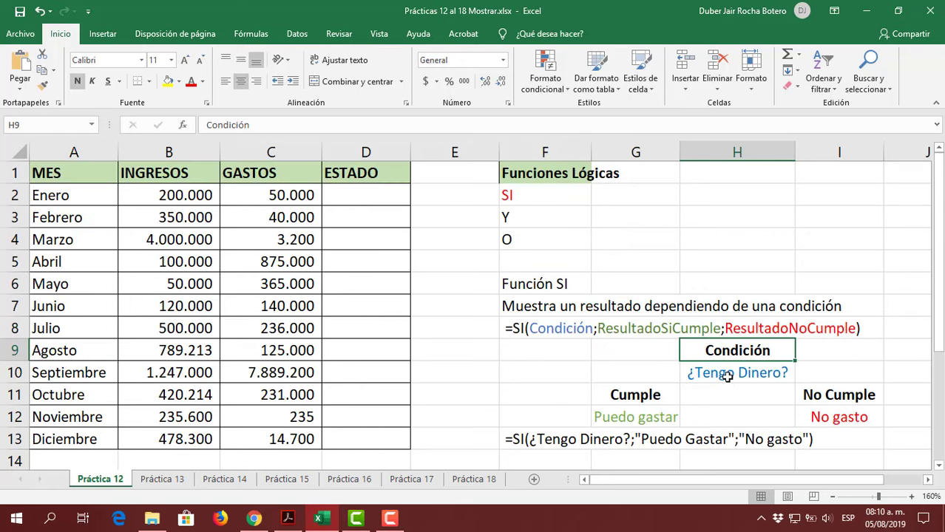
click(726, 376)
scroll(763, 350, down, 1)
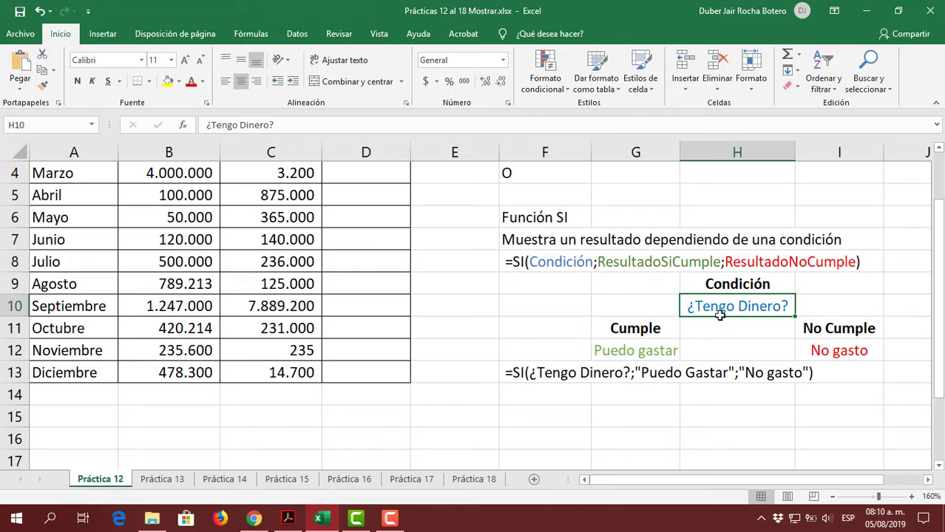
click(617, 352)
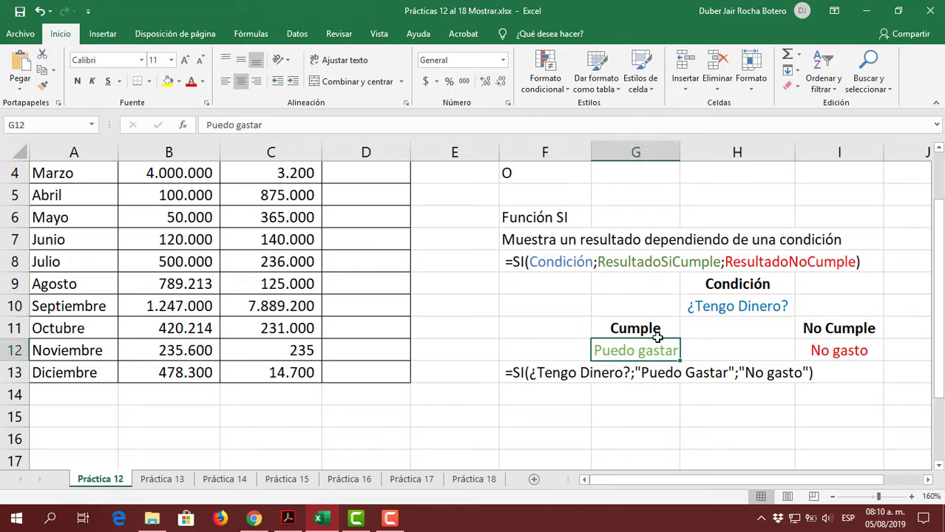
click(733, 303)
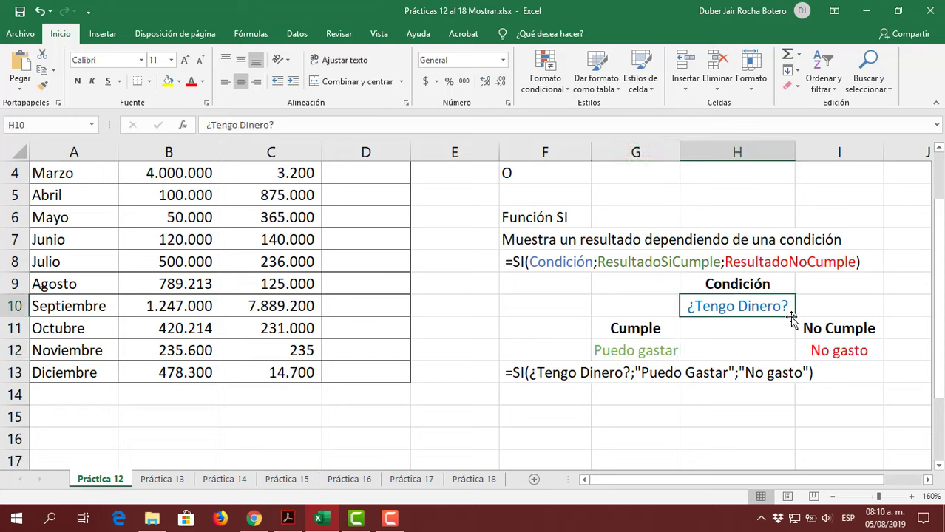
click(829, 354)
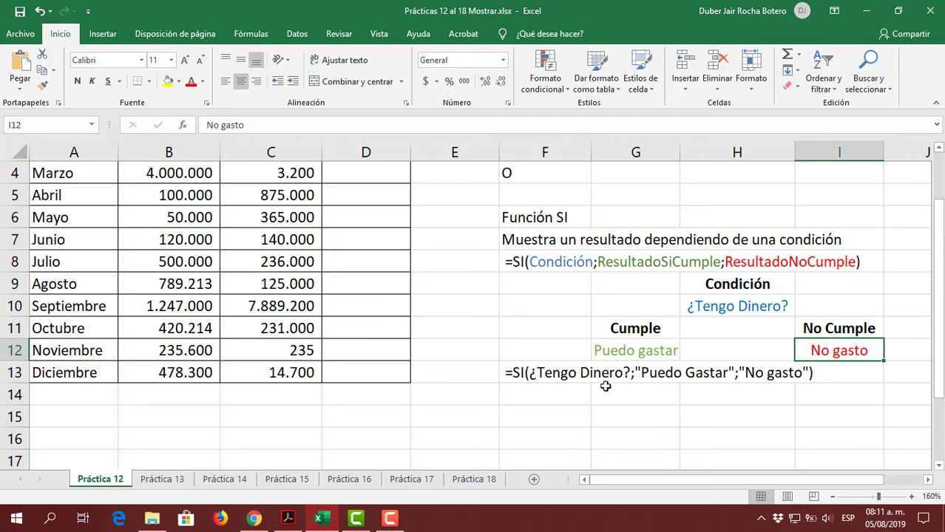
click(560, 374)
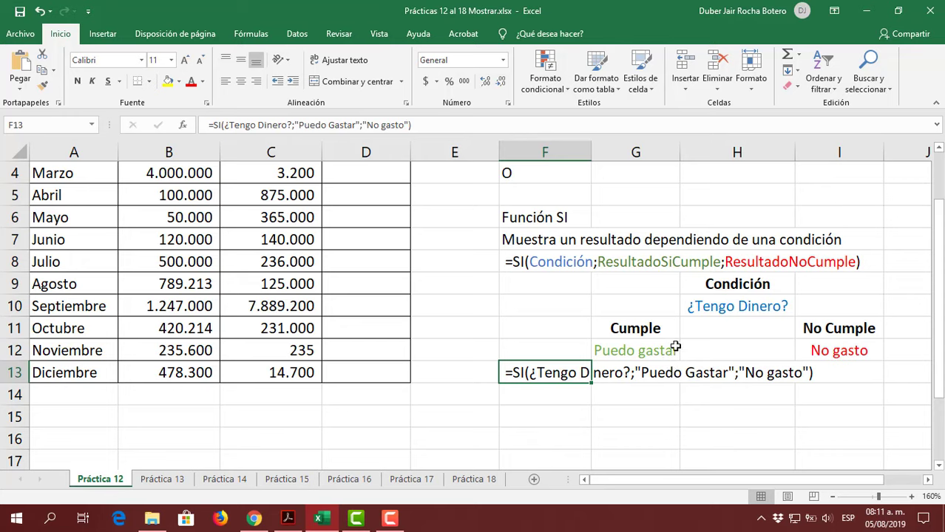
click(661, 377)
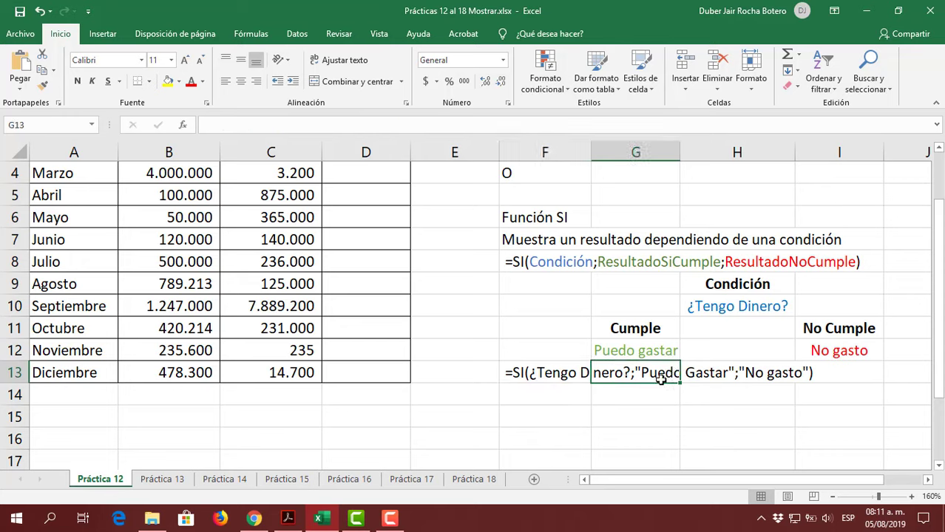
click(755, 377)
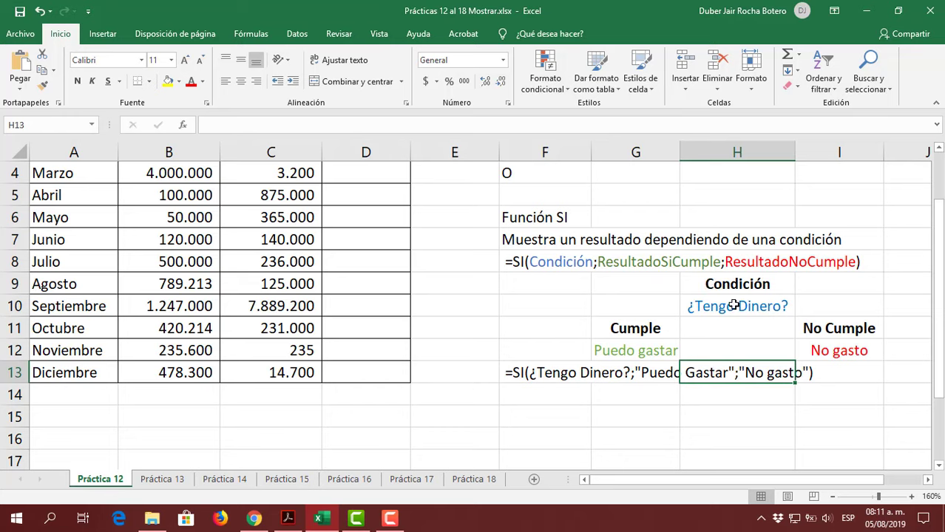
click(641, 372)
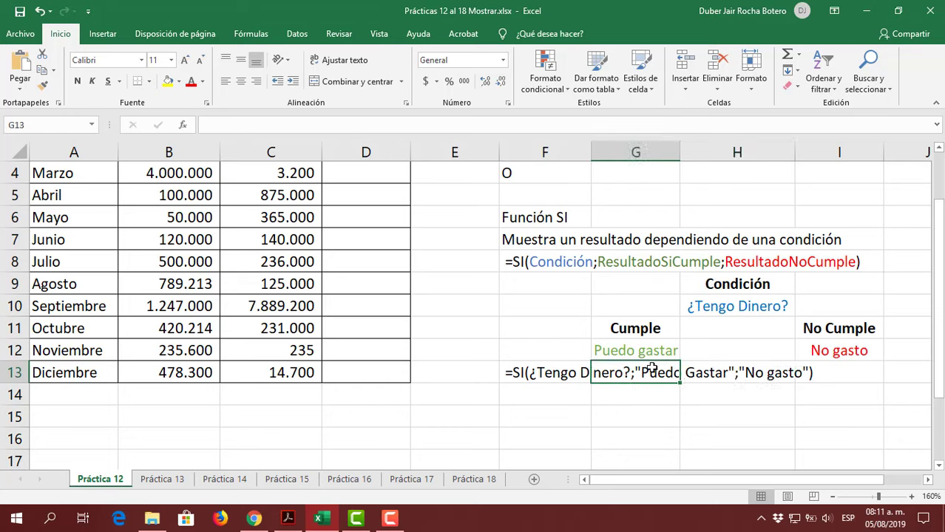
click(533, 372)
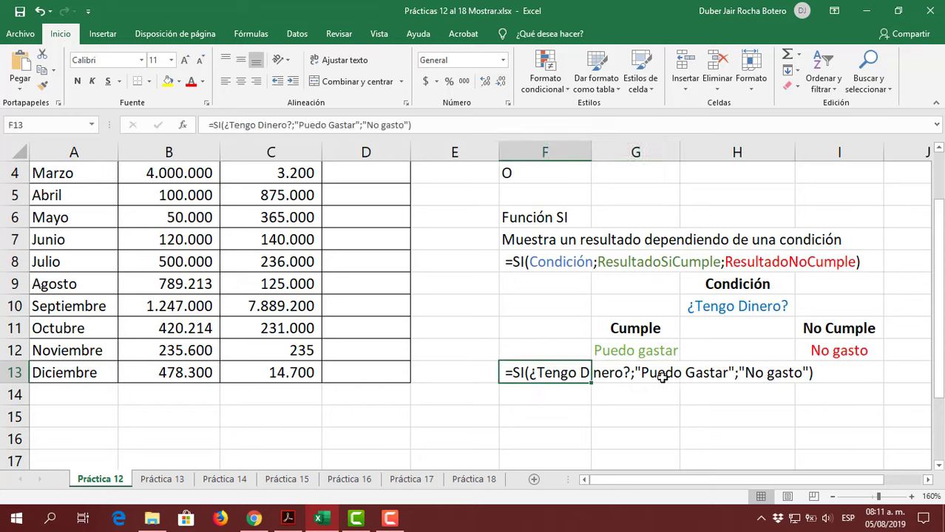
click(658, 374)
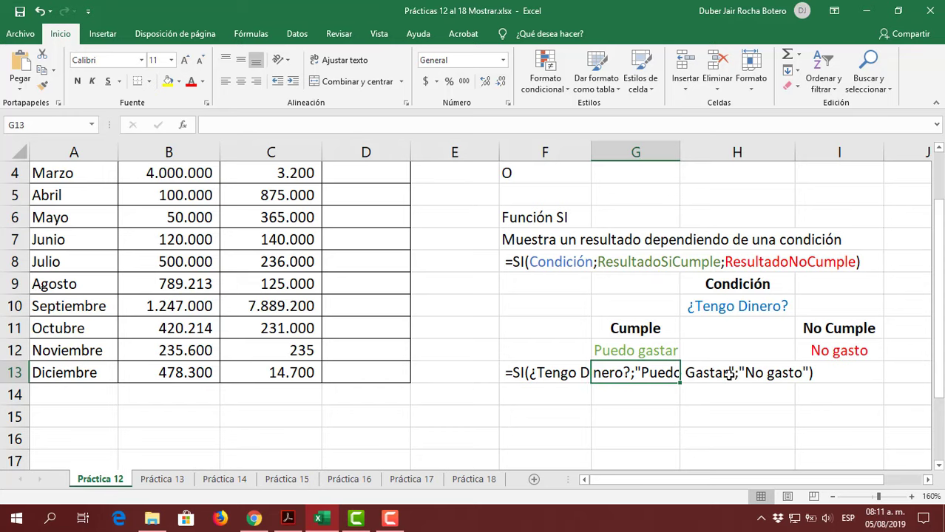
Start an SI formula in Enero's ESTADO cell D2, using the condition that income exceeds expenses (B2>C2).
scroll(551, 346, up, 1)
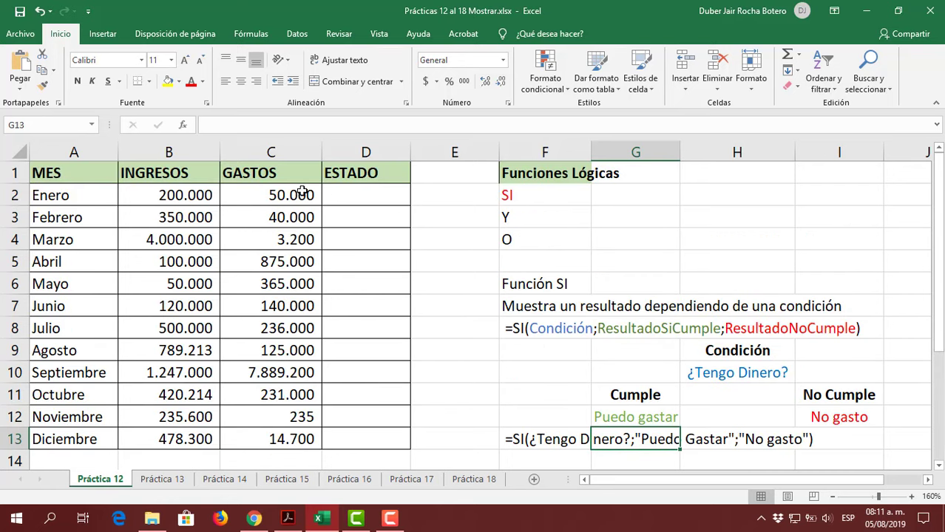
click(344, 195)
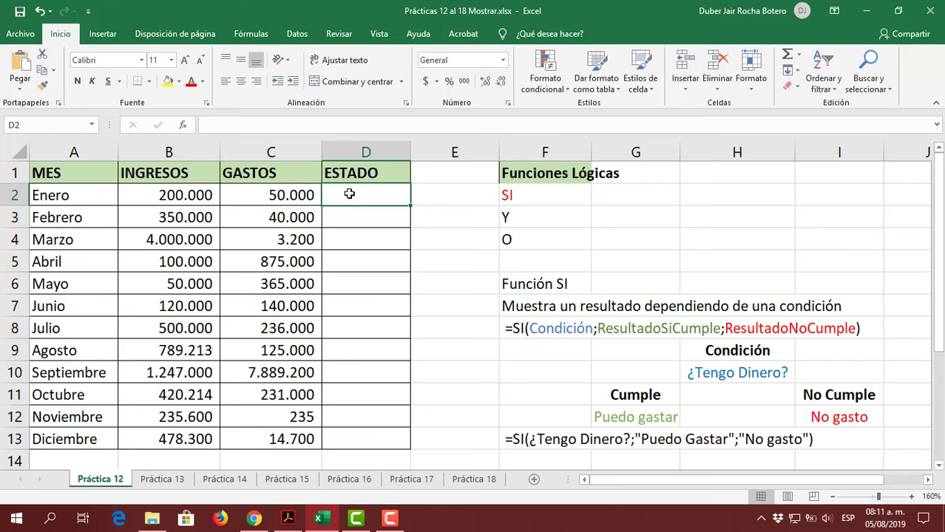
click(282, 195)
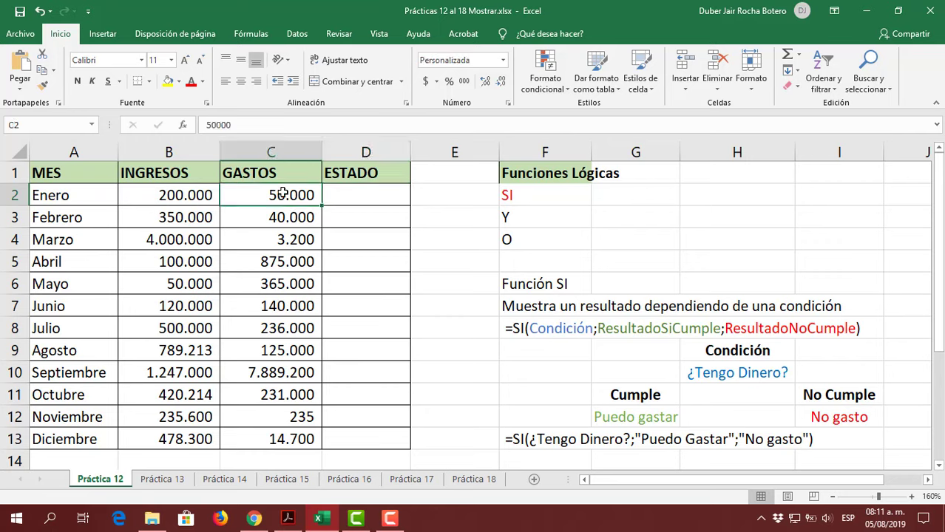
click(165, 196)
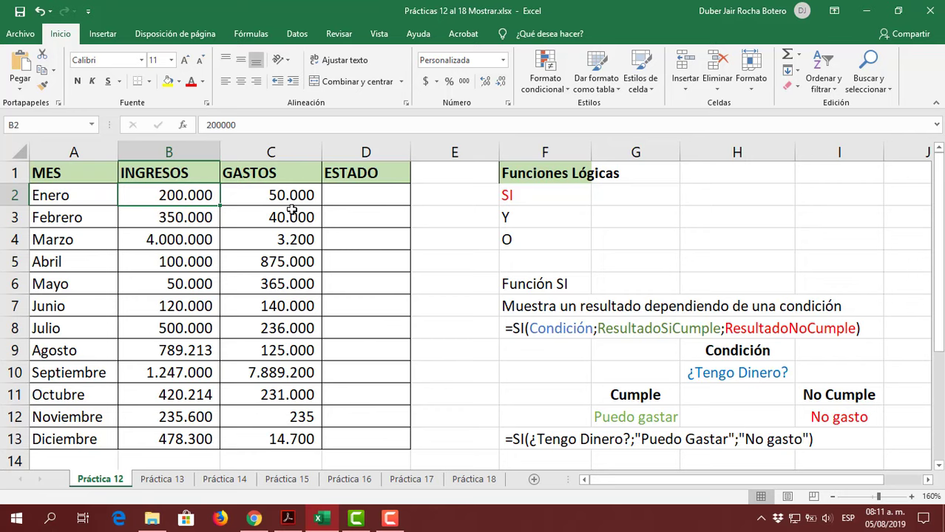
click(354, 195)
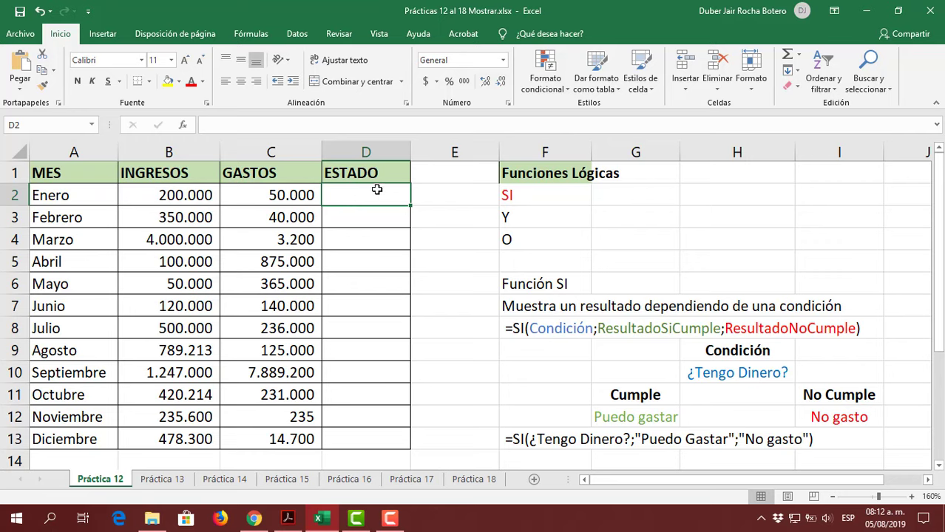
text(=)
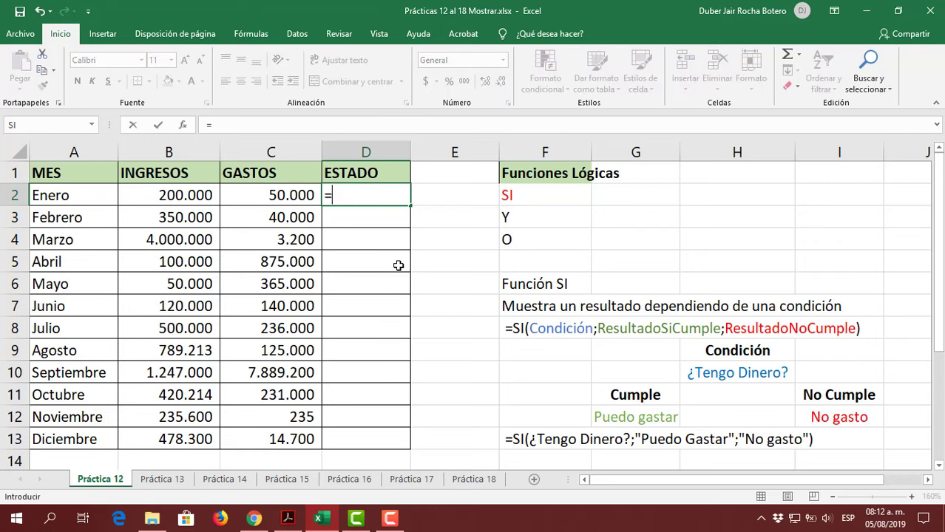
text(si)
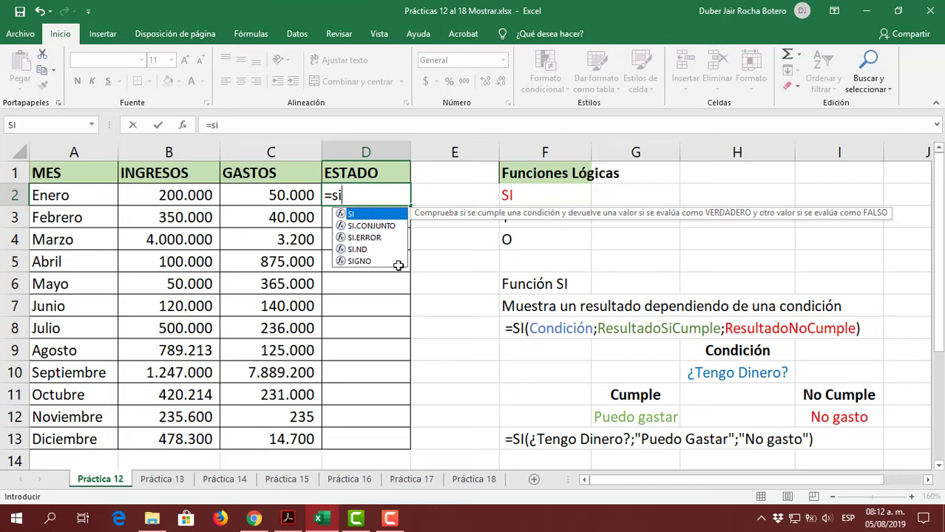
text(()
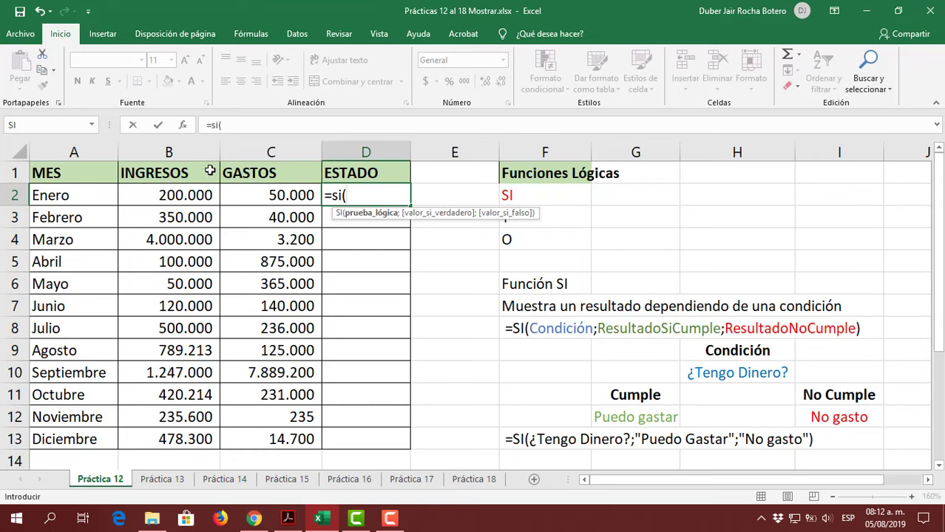
click(163, 195)
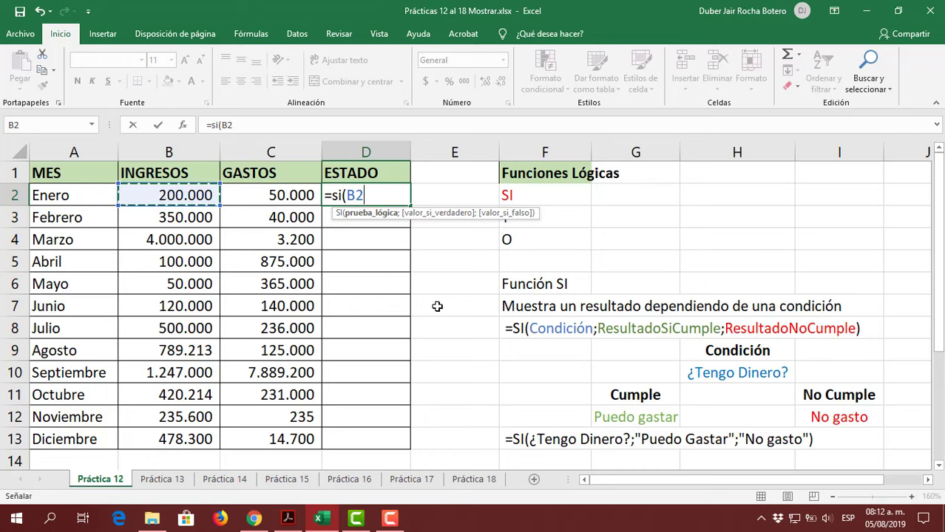
text(>)
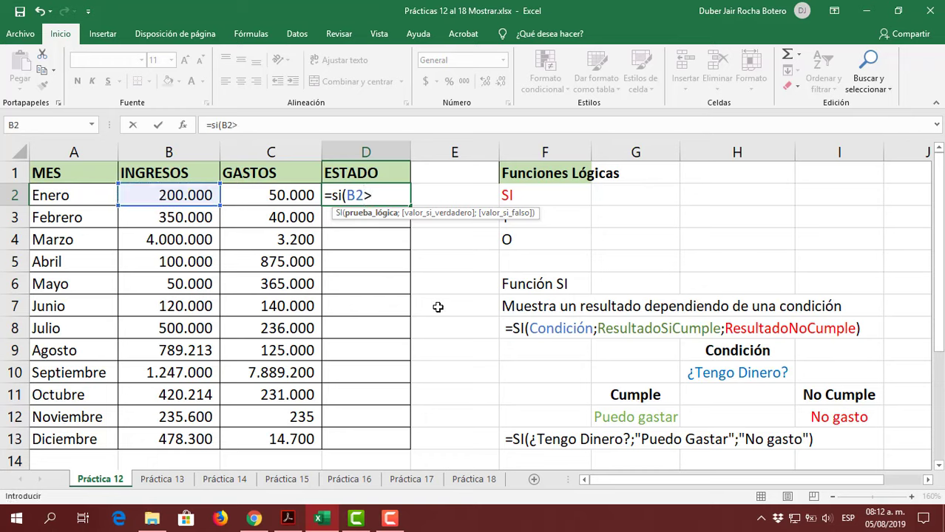
click(271, 193)
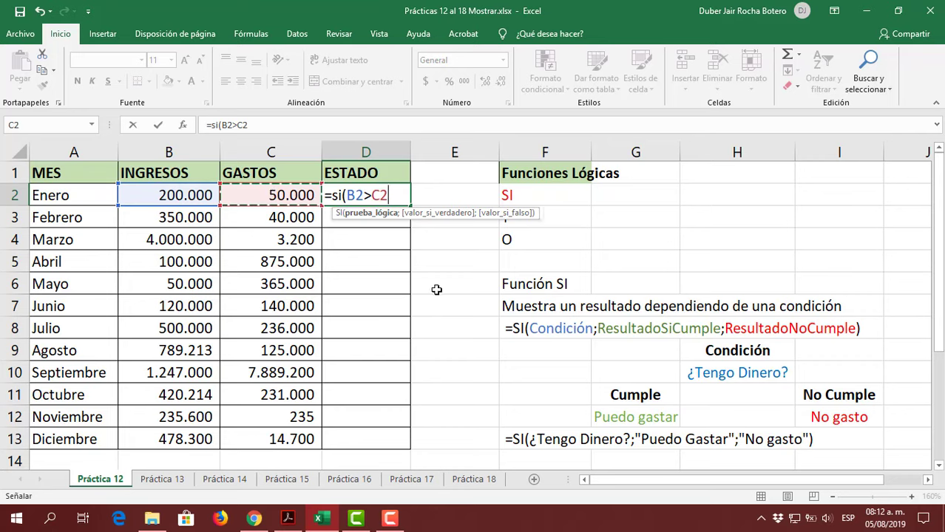
Complete Enero's SI formula in D2 with "Ganancia" when the condition is met and "Pérdida" when it is not.
text(;)
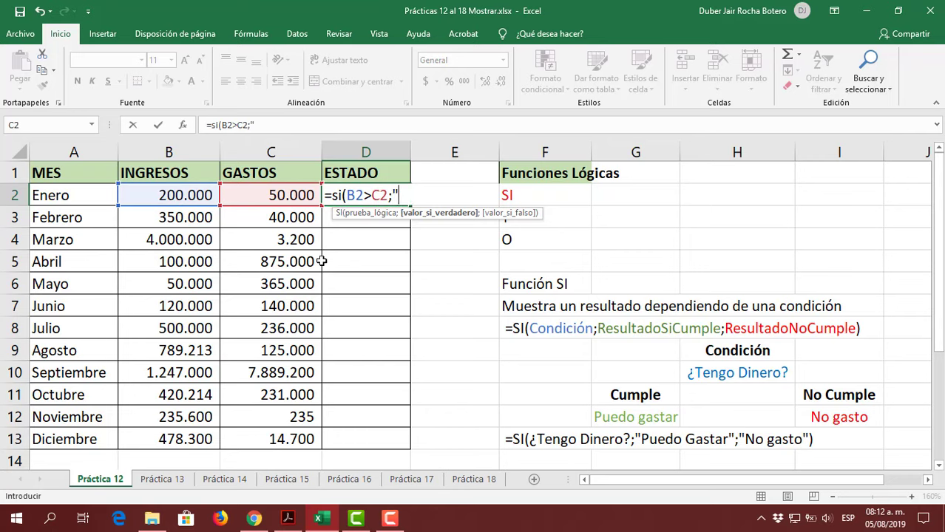
text(Ganancia")
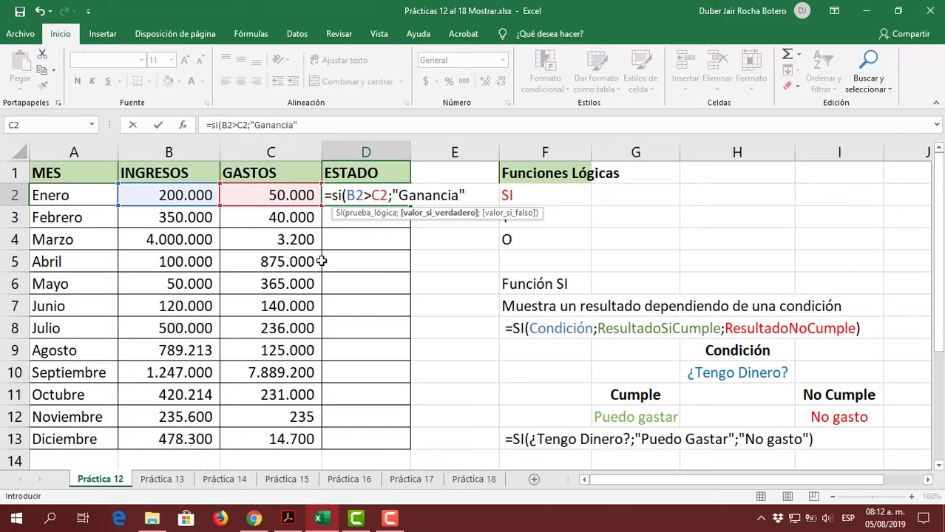
text(;)
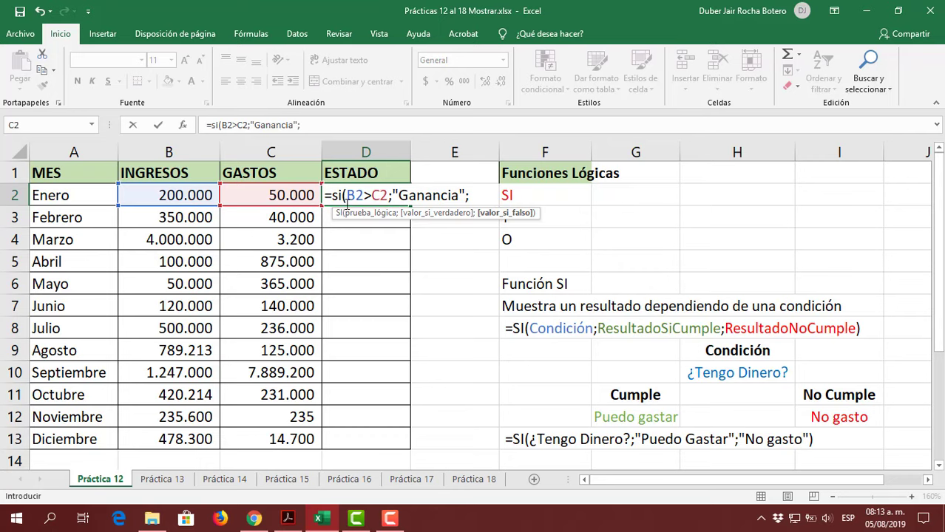
drag(346, 195, 361, 193)
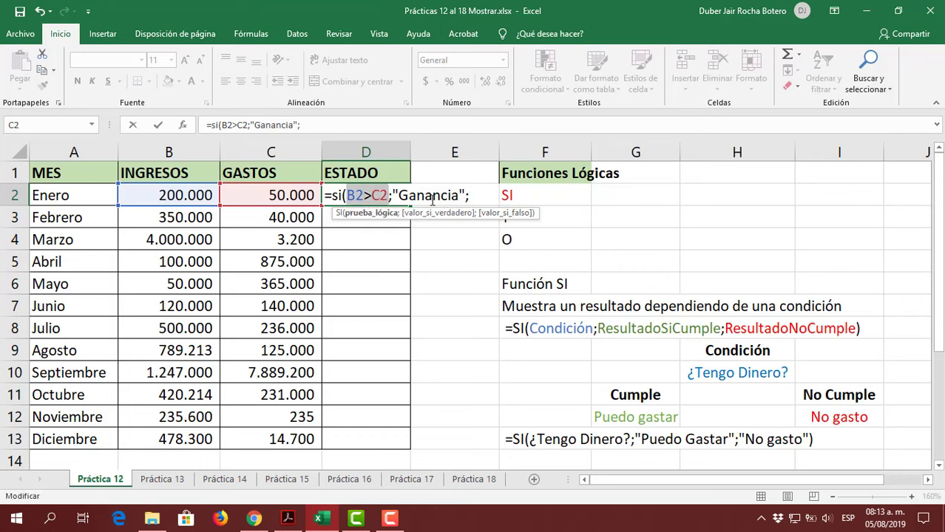
click(478, 192)
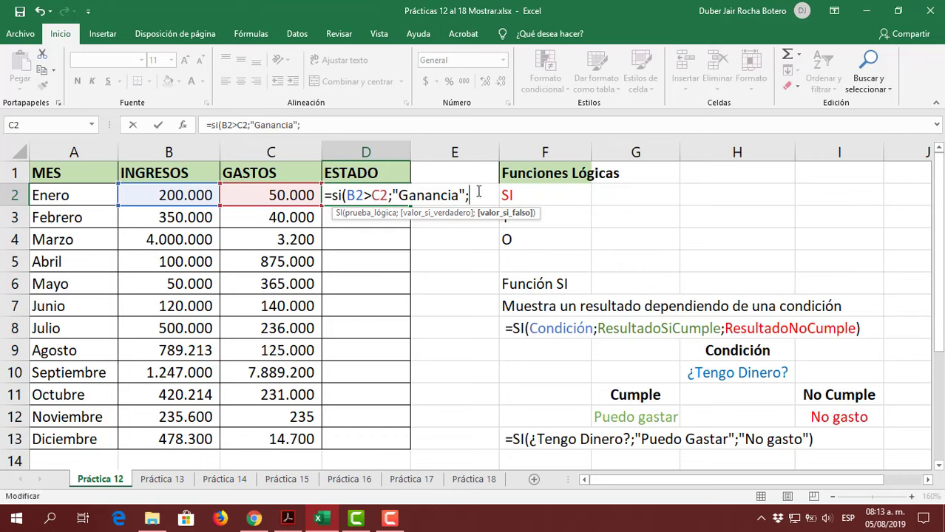
text("Pérdida)
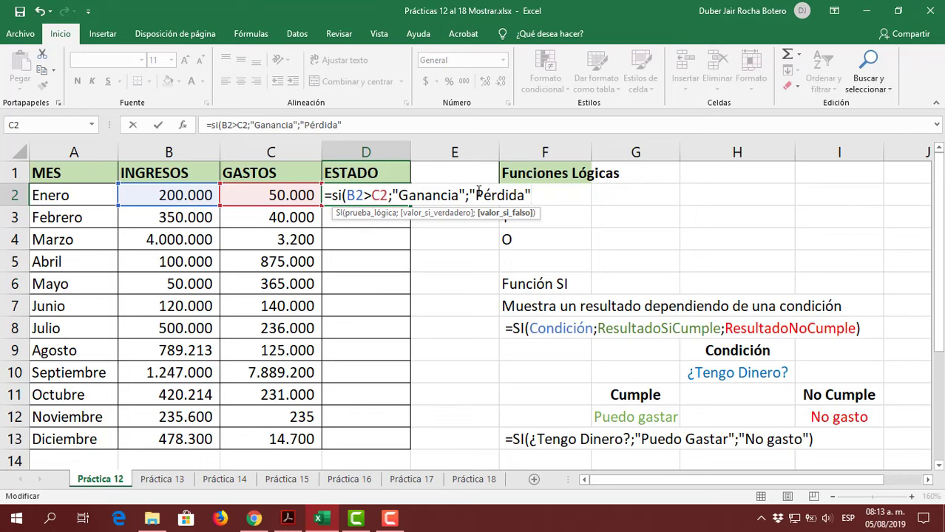
text("))
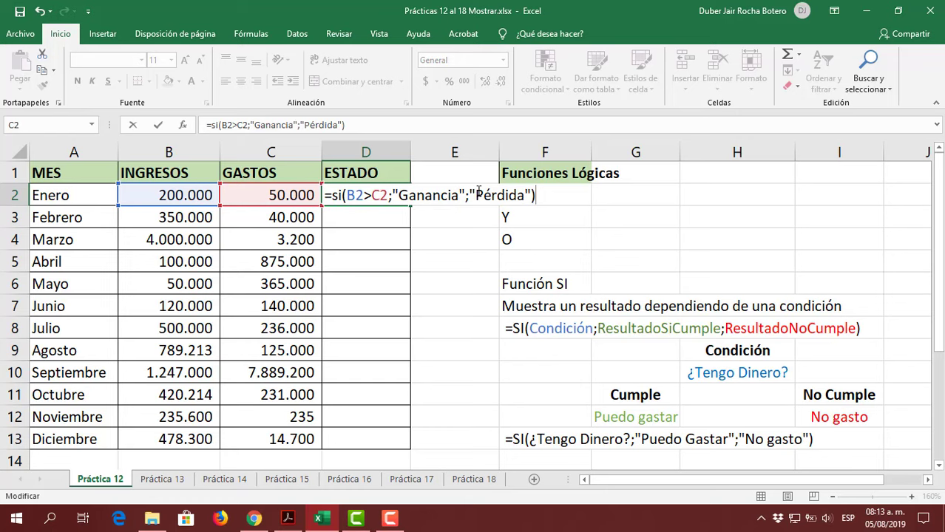
key(Return)
key(Up)
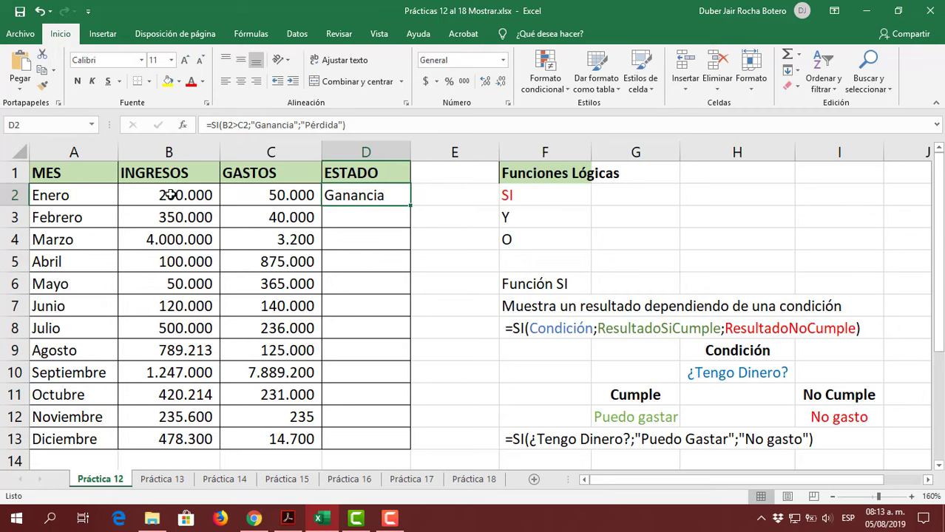
Compare Enero's income and expenses with the B2>C2 condition and result arguments of the formula in D2.
drag(172, 195, 295, 190)
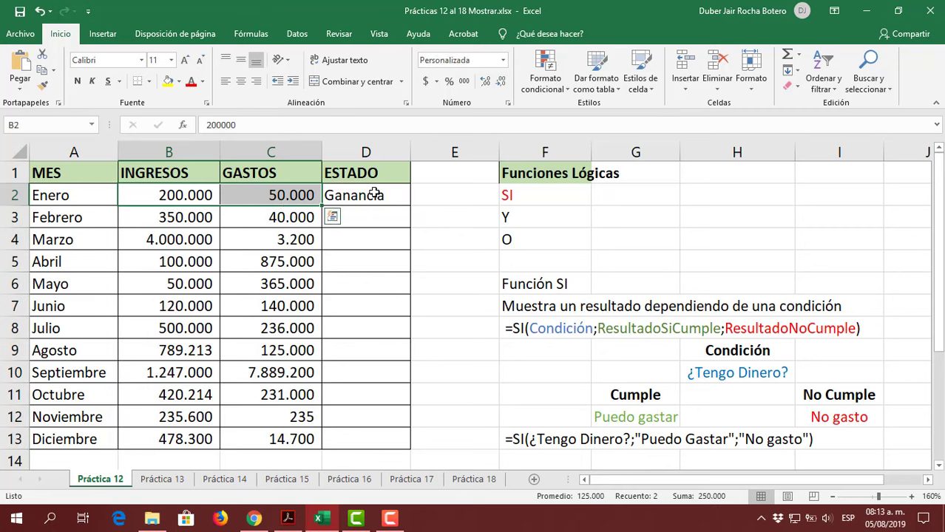
click(365, 196)
double_click(364, 196)
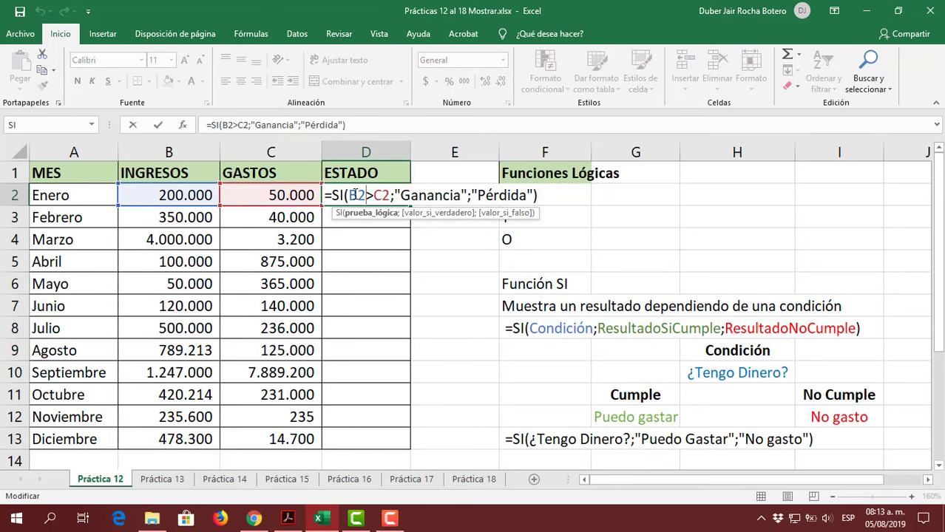
drag(349, 195, 390, 196)
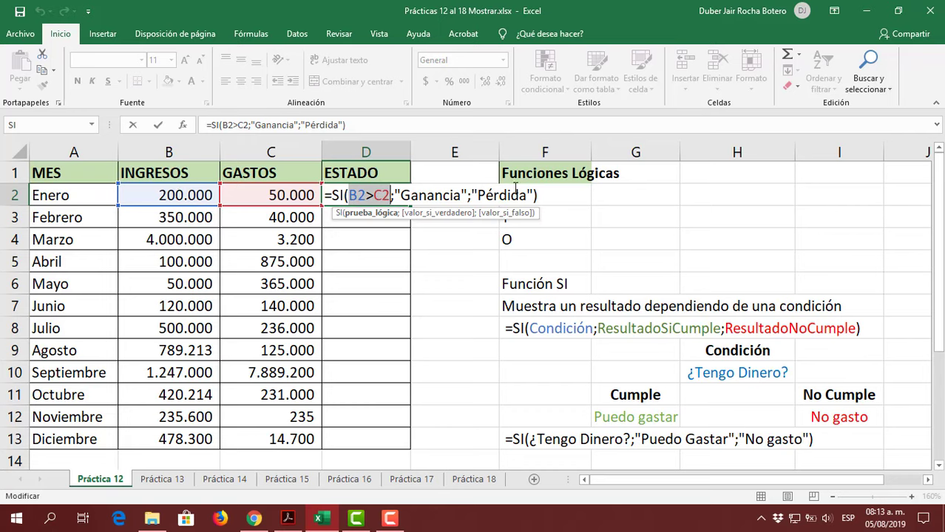
click(541, 194)
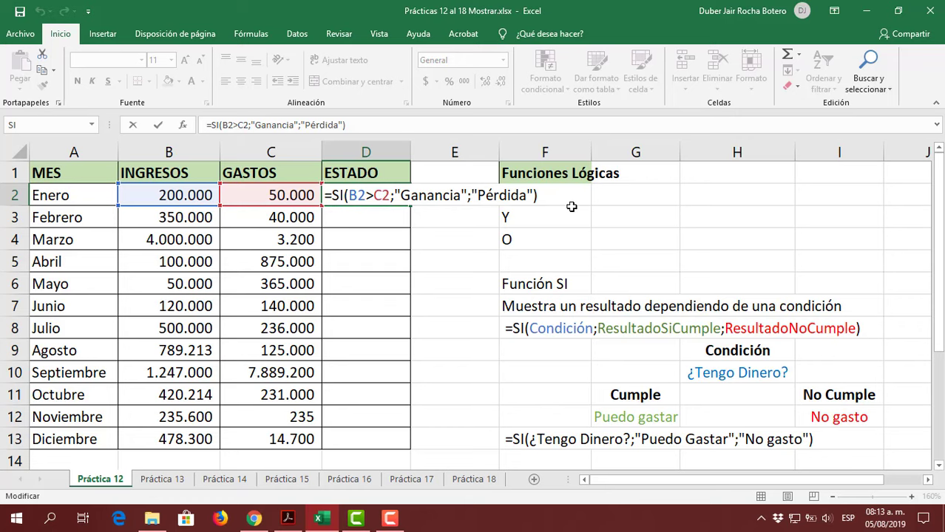
key(Return)
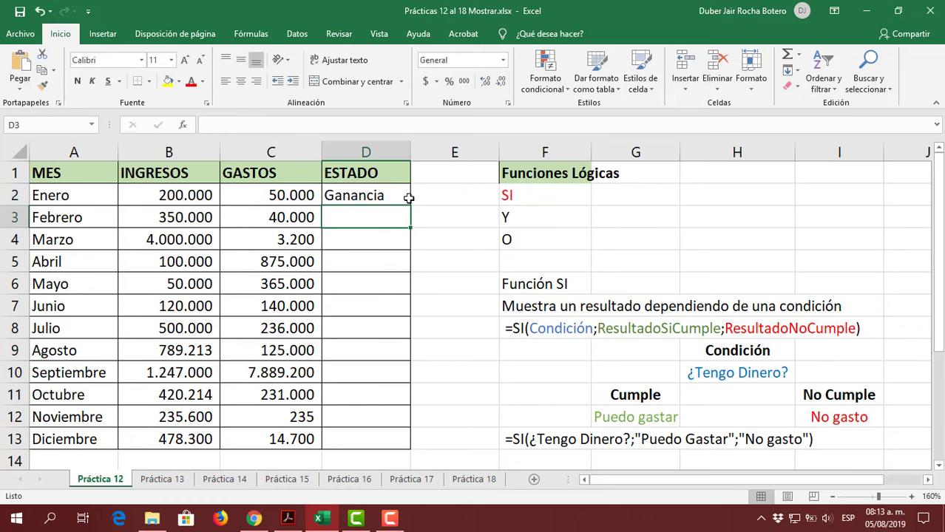
Copy the SI formula from D2 down the ESTADO column through Diciembre and inspect Febrero's copy.
click(406, 203)
double_click(409, 210)
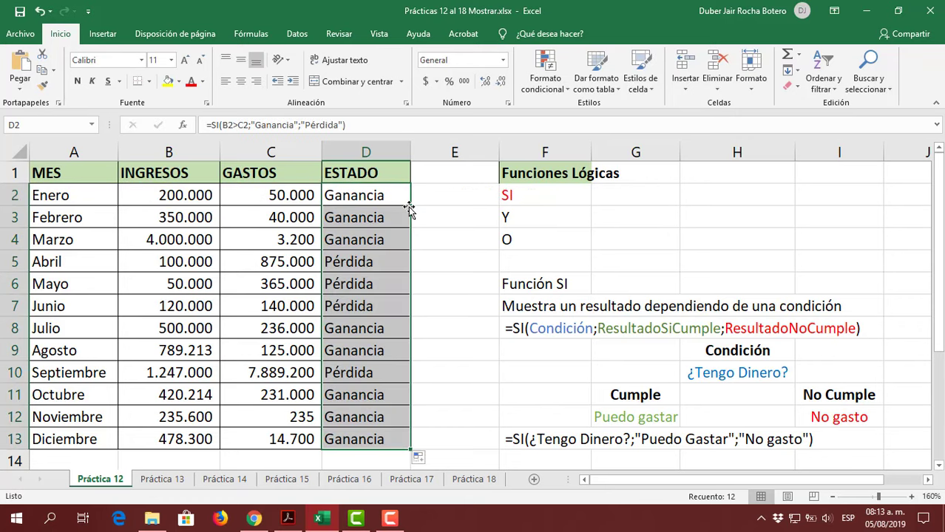
click(382, 215)
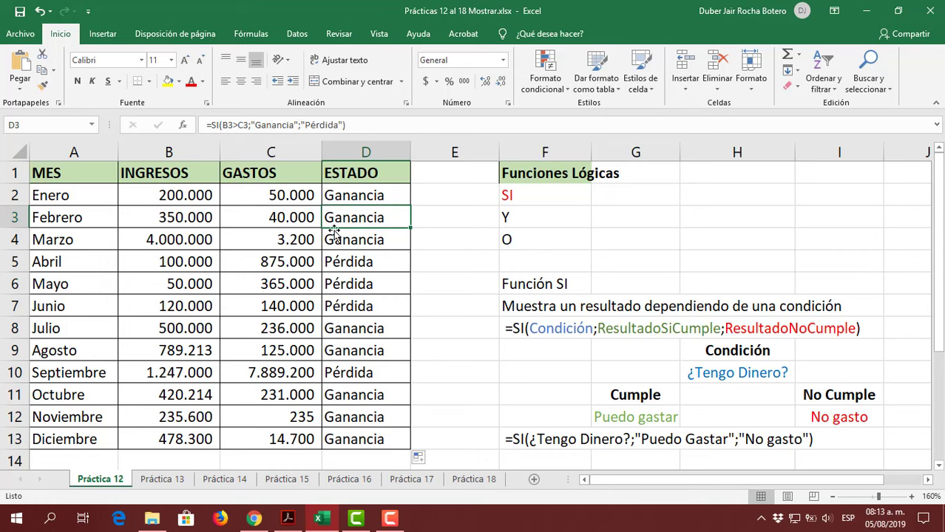
Check Abril's row, comparing its income and expenses with the B5>C5 condition and "Pérdida" argument of its SI formula.
click(346, 262)
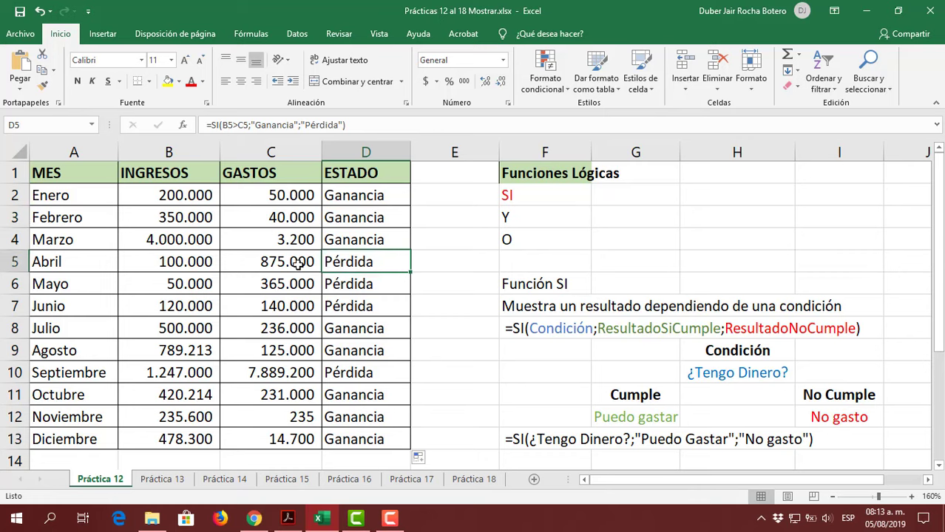
click(171, 261)
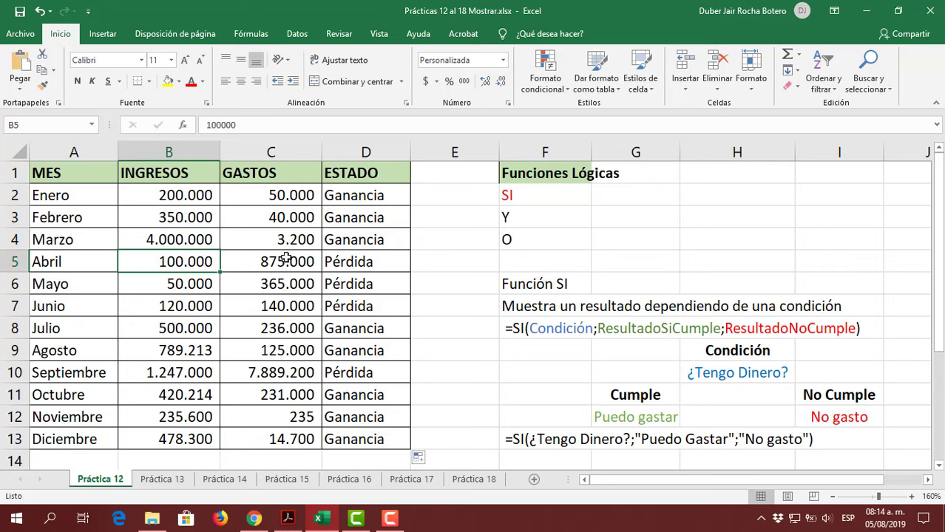
click(285, 260)
click(364, 256)
key(ctrl+Up)
double_click(358, 260)
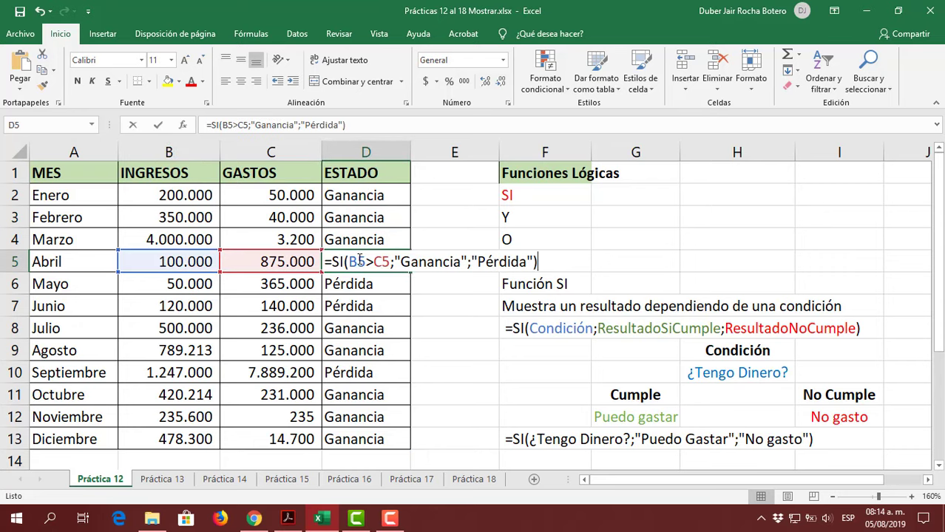
drag(349, 262, 390, 262)
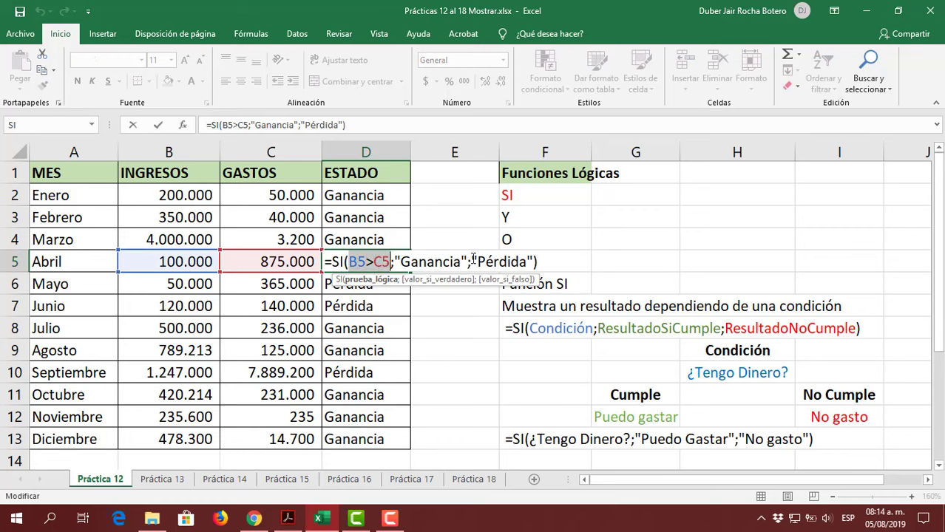
drag(474, 260, 538, 262)
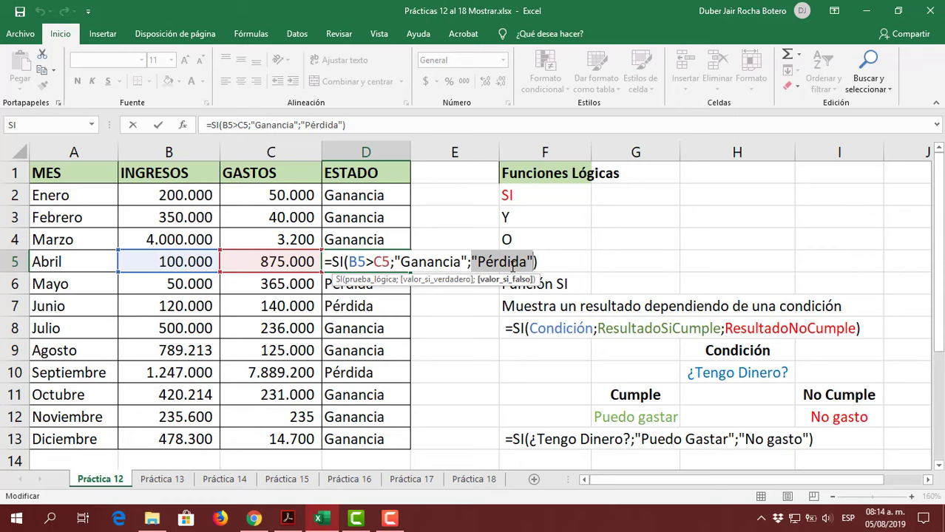
click(553, 260)
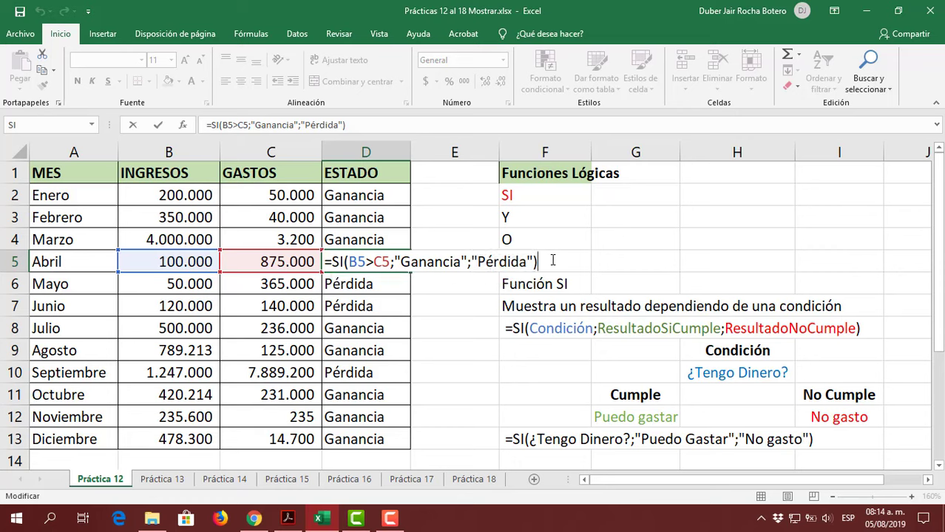
key(Return)
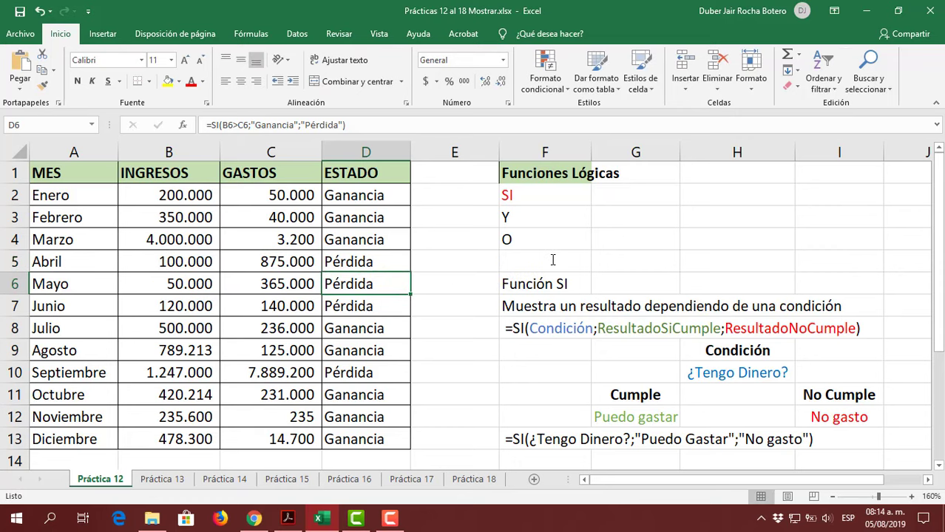
Review Enero's SI formula in D2 again, examining its condition and both result arguments.
click(355, 193)
double_click(350, 193)
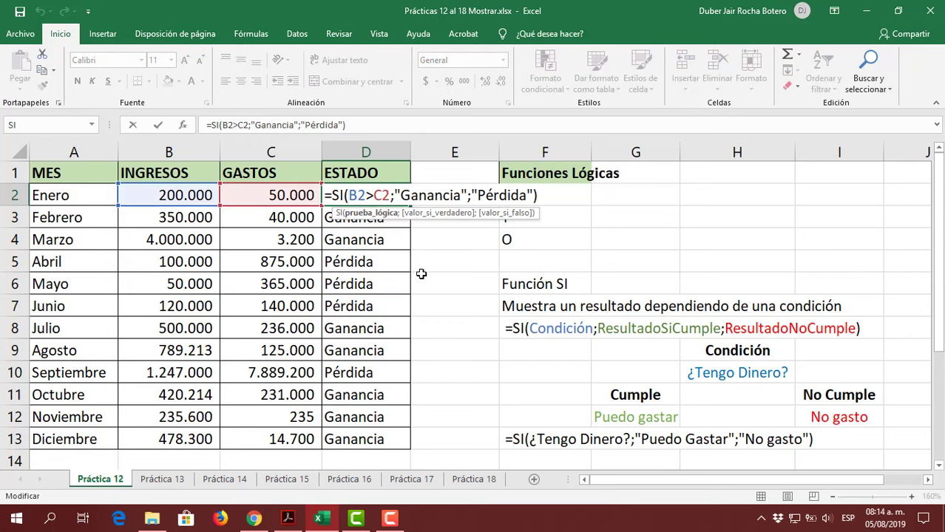
key(Escape)
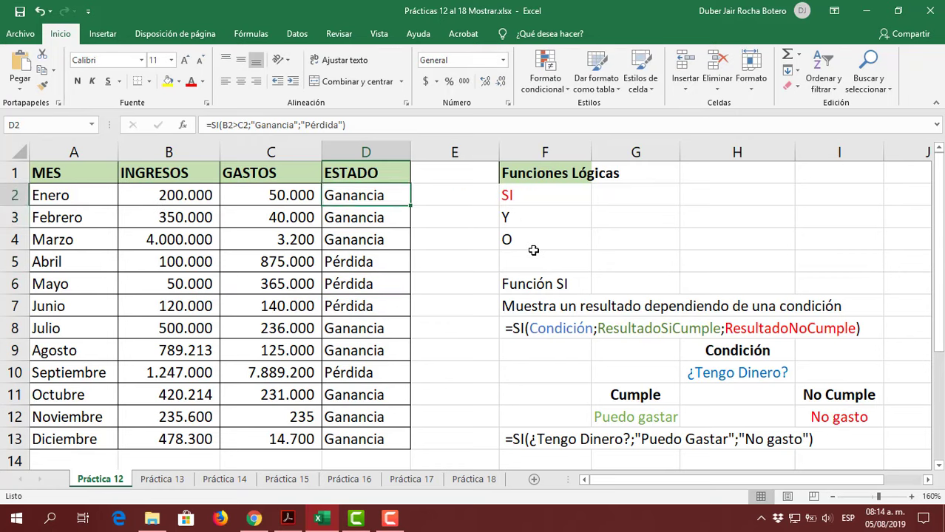
key(Down)
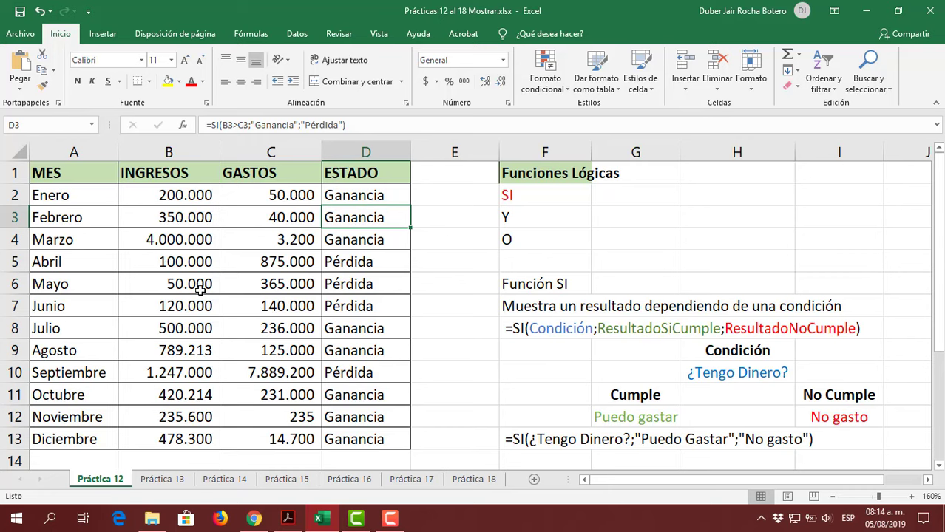
double_click(365, 196)
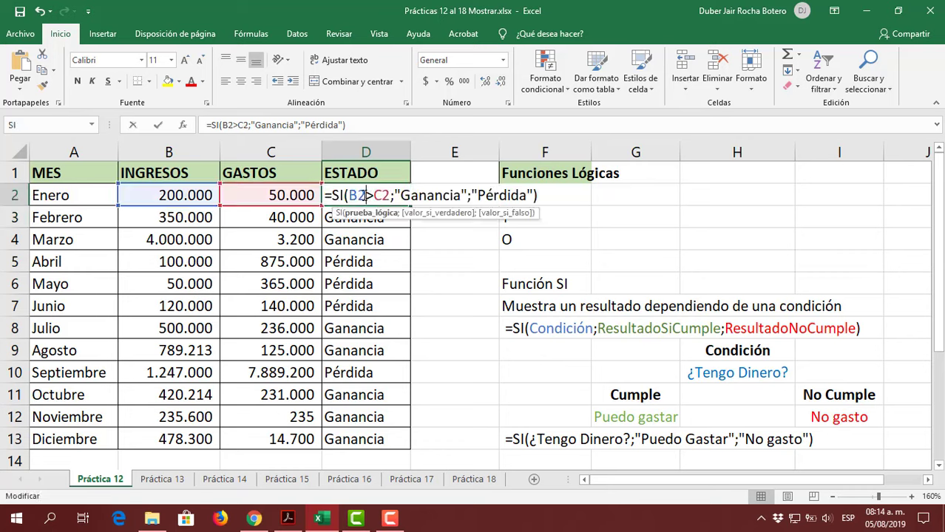
click(544, 195)
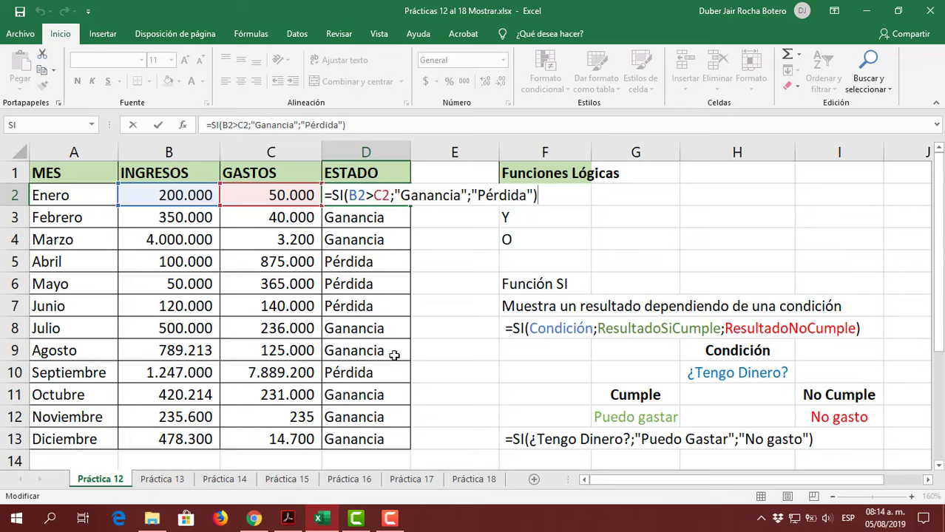
key(Return)
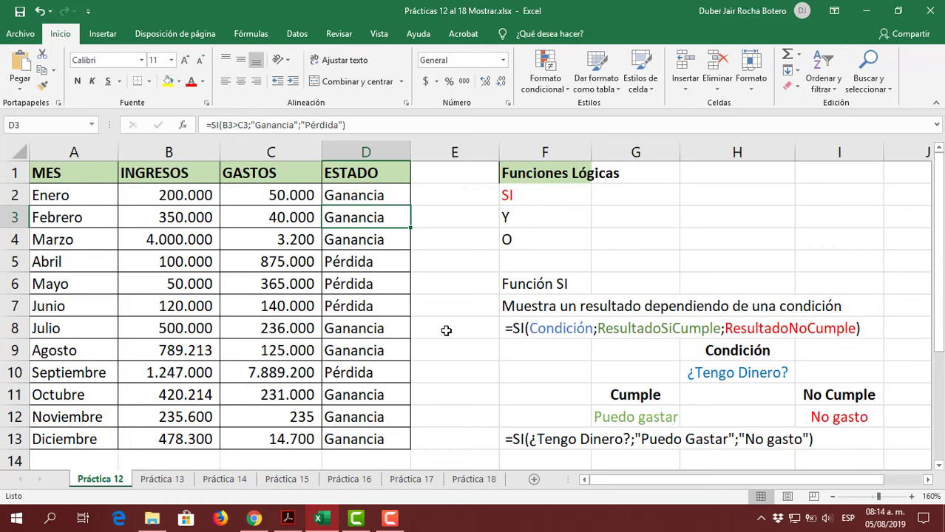
Remove the copied formulas from D3:D13, and restore Enero's formula after deleting it from D2.
drag(362, 213, 359, 440)
key(ctrl+z)
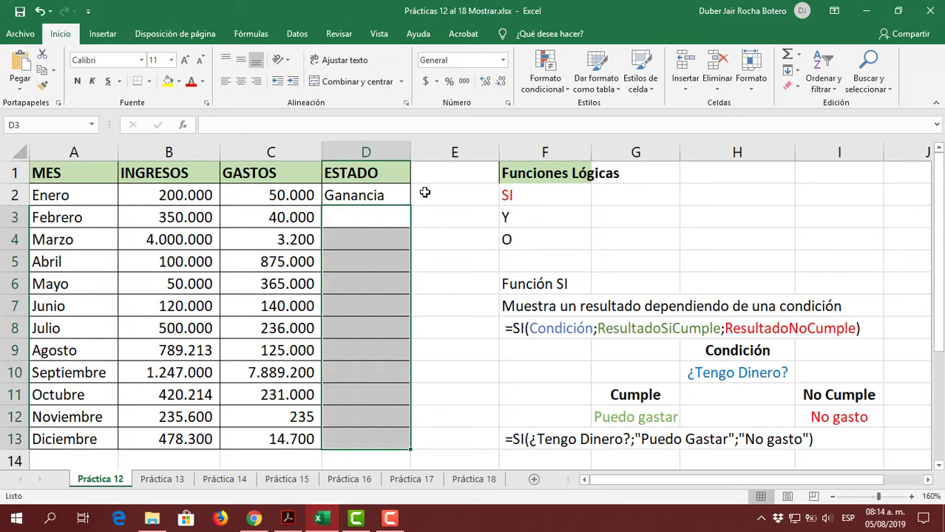
click(358, 194)
key(Delete)
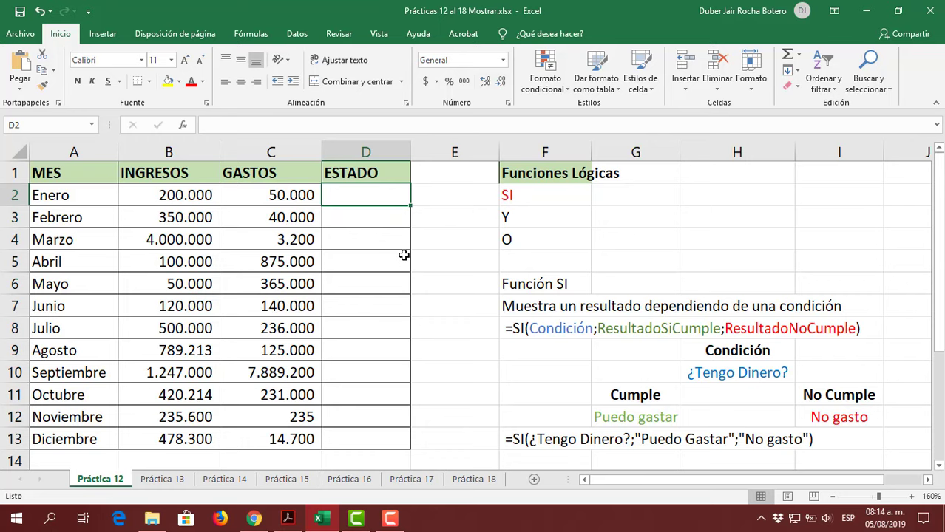
key(ctrl+z)
Reverse the condition of Enero's SI formula in D2 so it reads C2>B2.
double_click(374, 197)
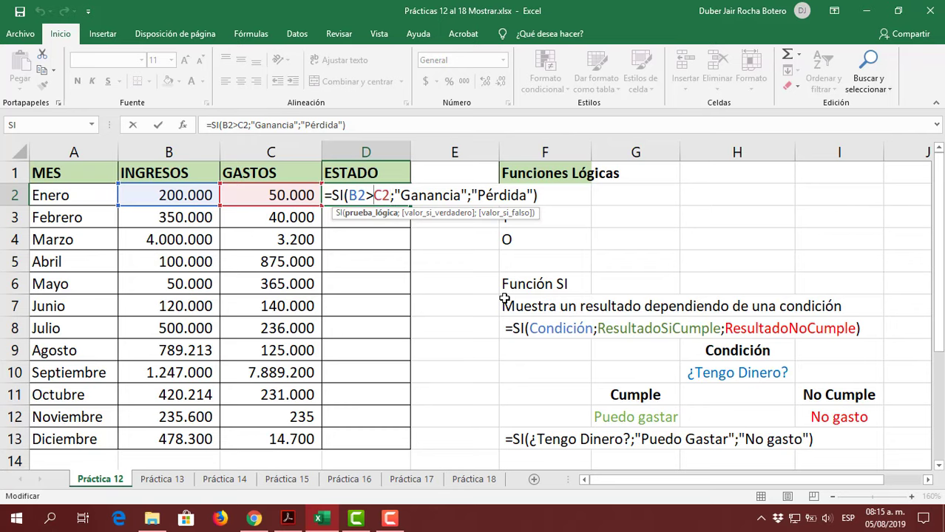
key(BackSpace)
key(BackSpace)
key(BackSpace)
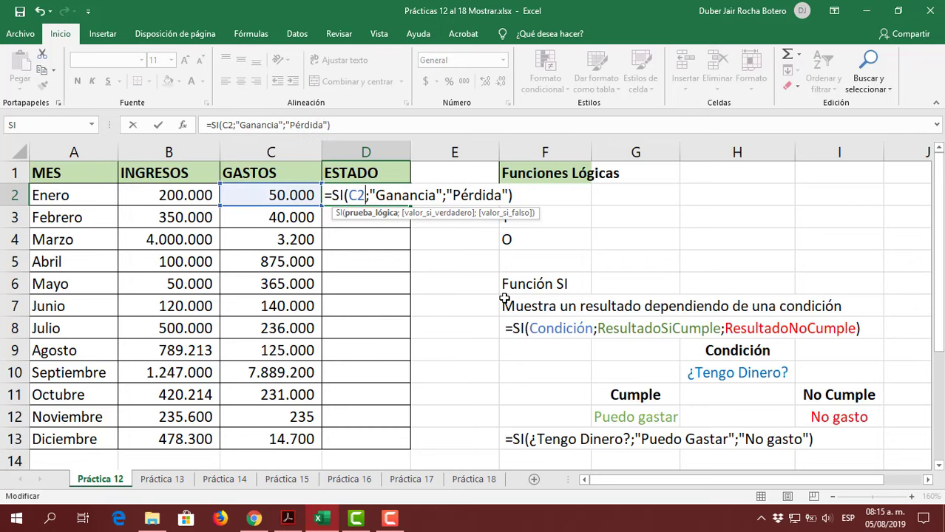
text(>)
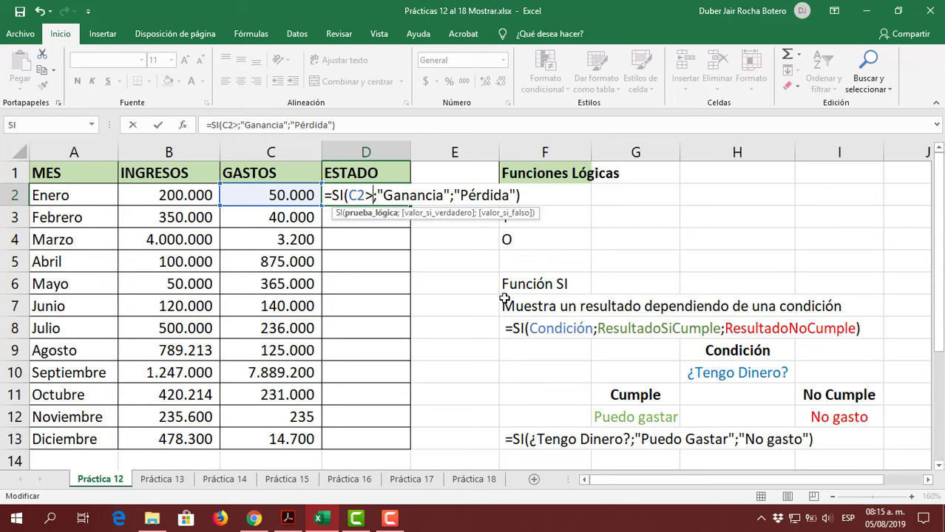
click(183, 191)
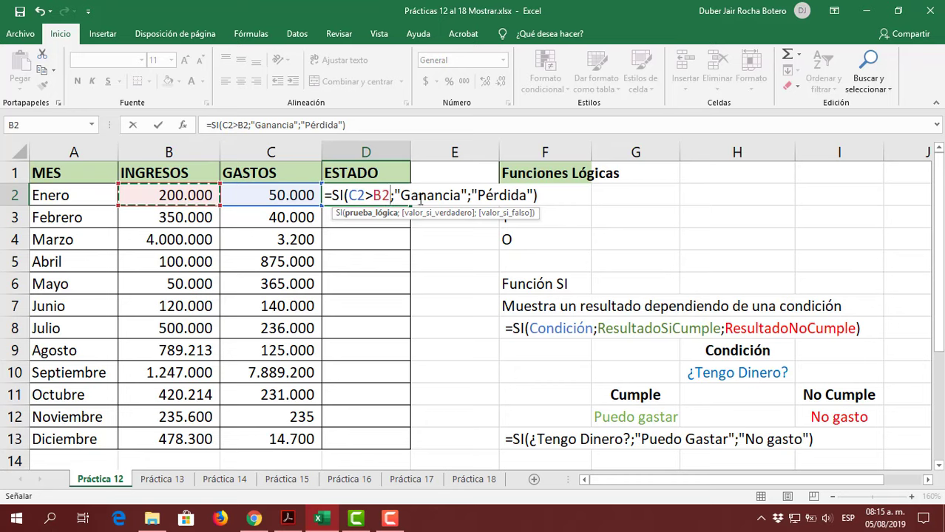
Replace the value-if-true text in D2's SI formula with "Pérdida".
drag(404, 195, 460, 197)
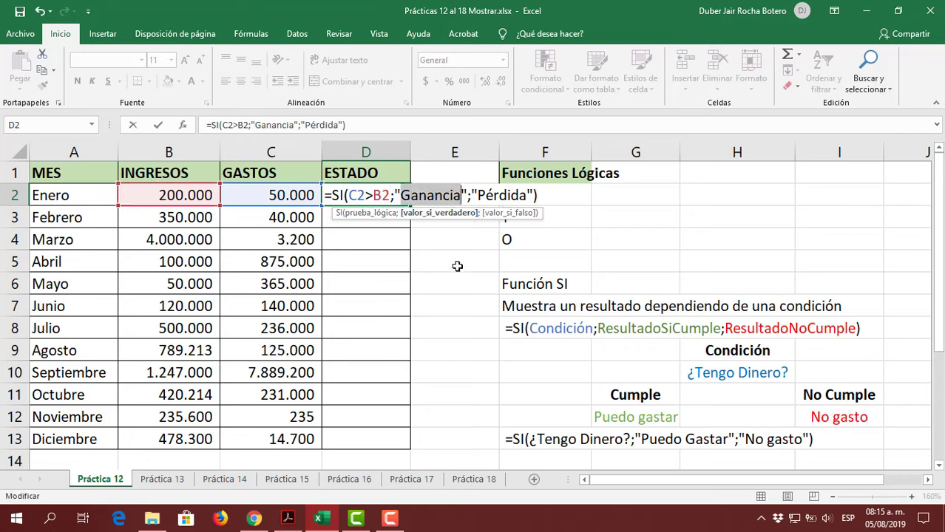
text(Pérdida)
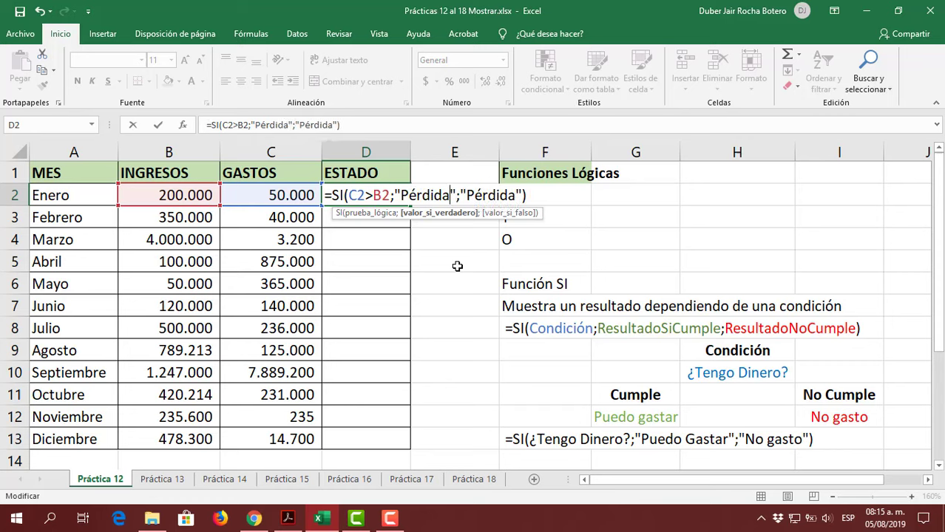
key(Right)
key(Right)
key(Right)
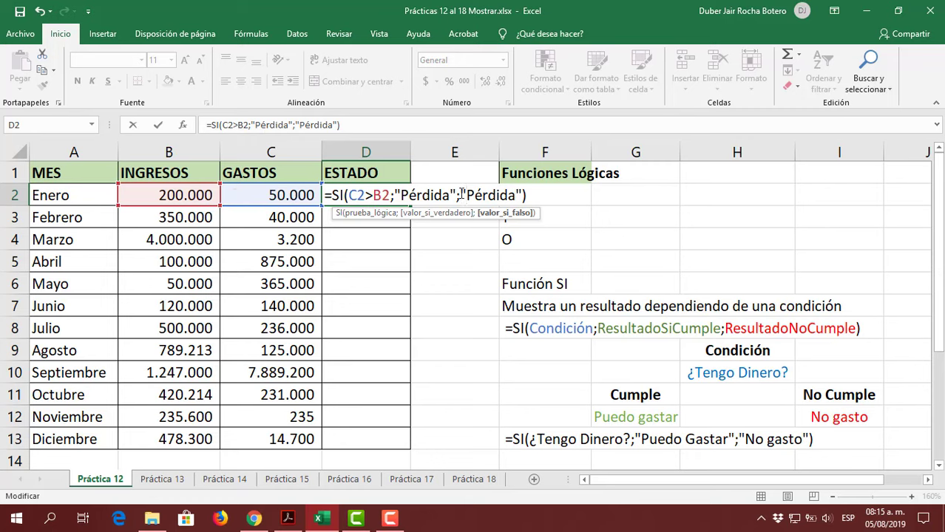
Replace the value-if-false text in D2's SI formula with "Ganancia" and enter the formula.
drag(466, 195, 515, 195)
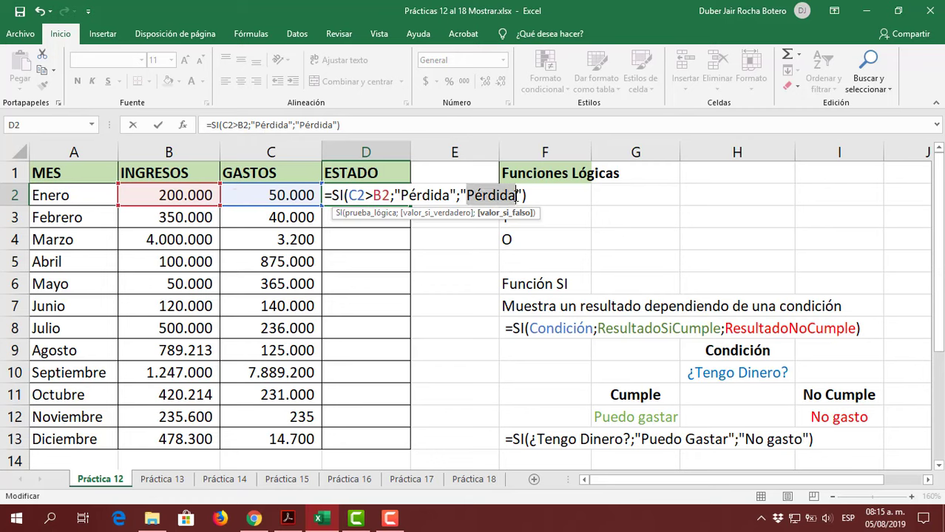
text(GAna)
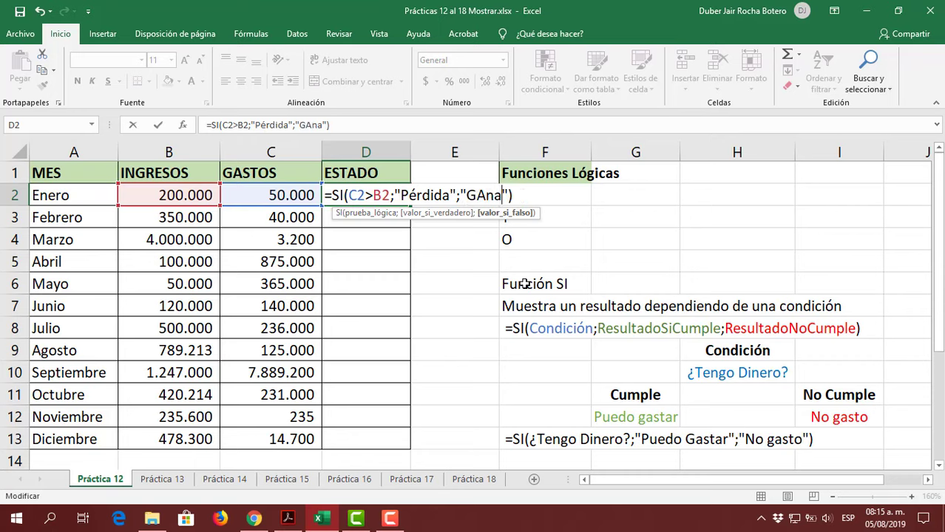
key(BackSpace)
key(BackSpace)
key(BackSpace)
text(anancia)
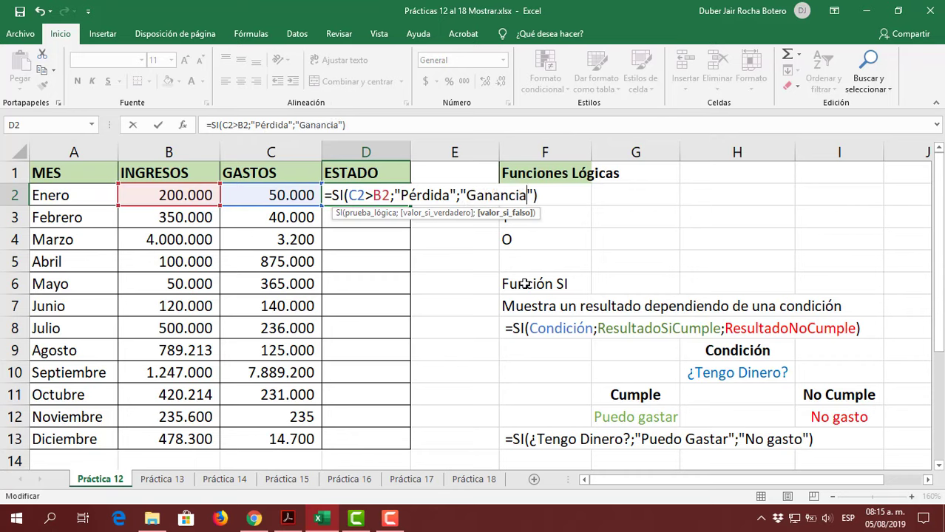
key(End)
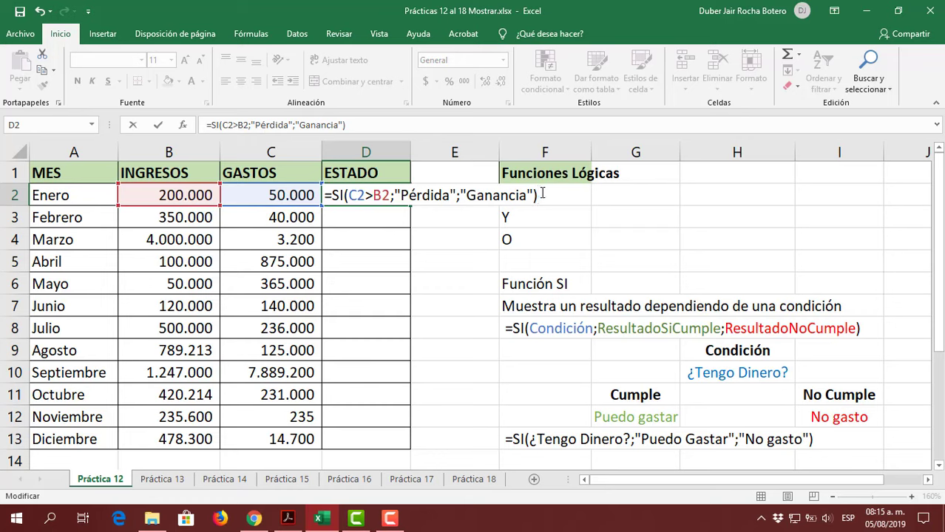
key(Return)
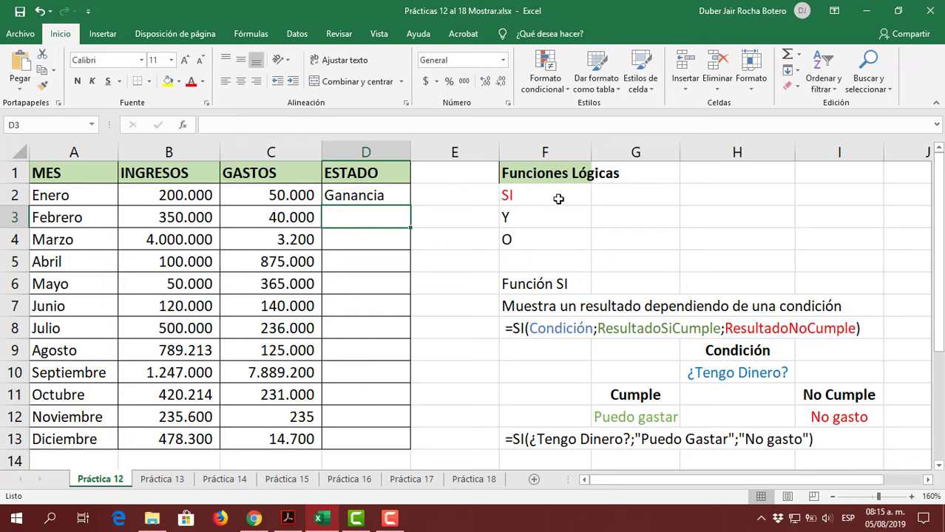
Copy the reversed SI formula from D2 down the ESTADO column through Diciembre.
click(349, 194)
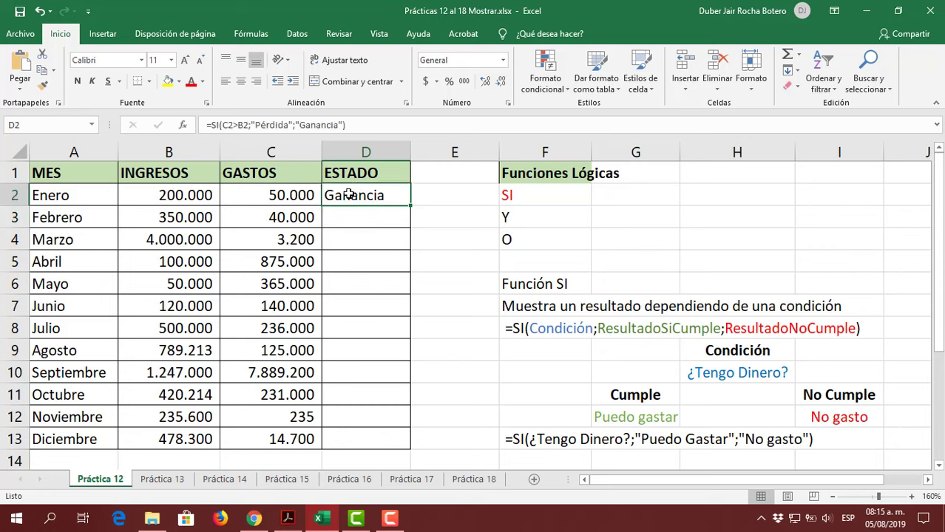
double_click(411, 206)
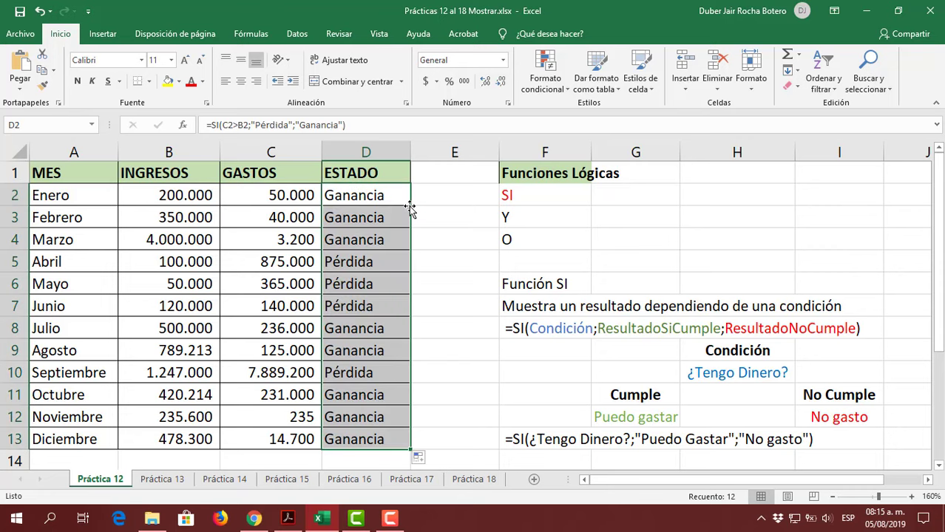
Check the copied SI formulas in the ESTADO column row by row from Abril to Diciembre.
click(364, 260)
click(361, 288)
click(353, 307)
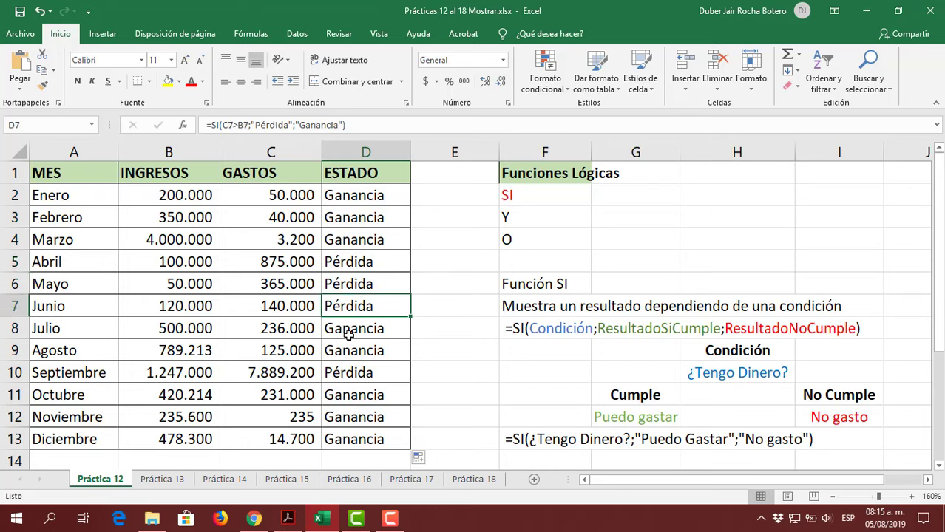
click(348, 332)
click(349, 353)
click(348, 374)
click(348, 396)
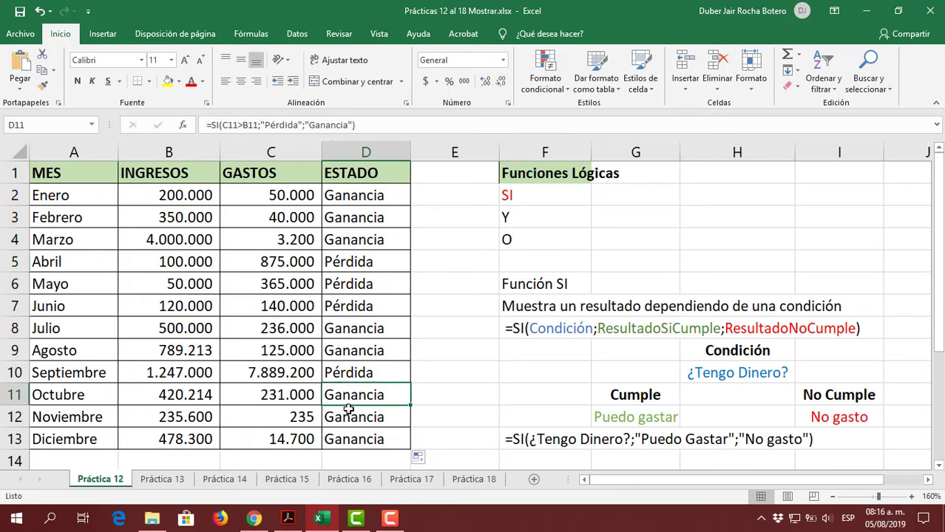
click(348, 414)
click(351, 439)
Review the reversed SI formula in D2 and its copies down to Junio, ending back on Enero's cell.
double_click(346, 198)
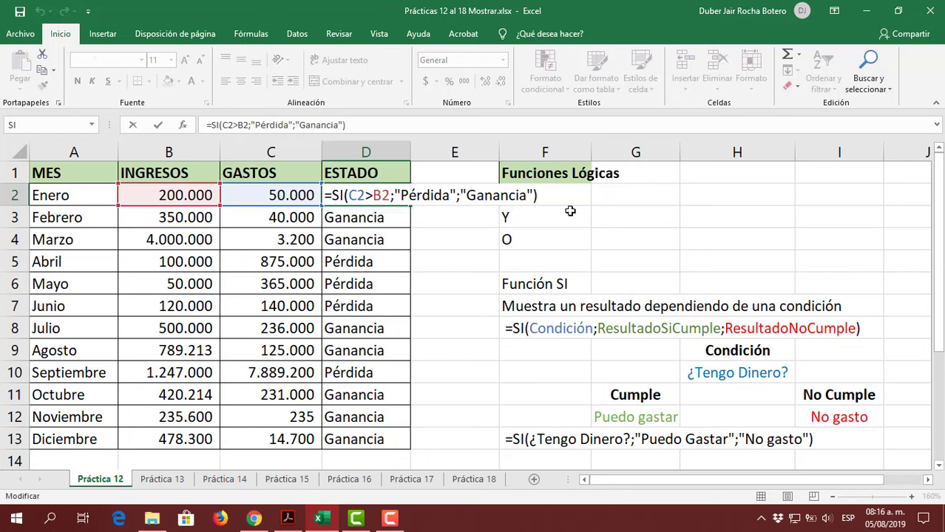
key(Return)
key(Down)
key(Down)
key(Down)
key(Down)
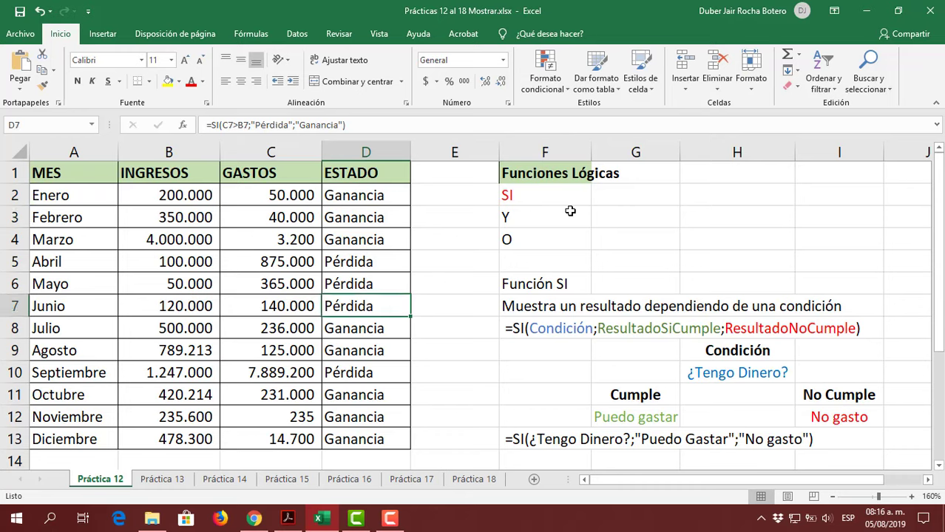
key(Up)
key(Up)
key(Up)
key(Up)
key(Up)
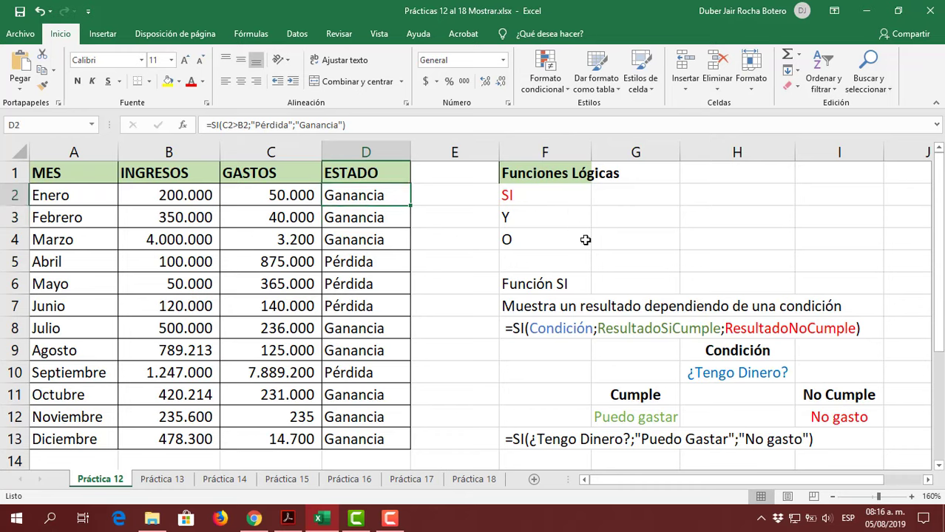